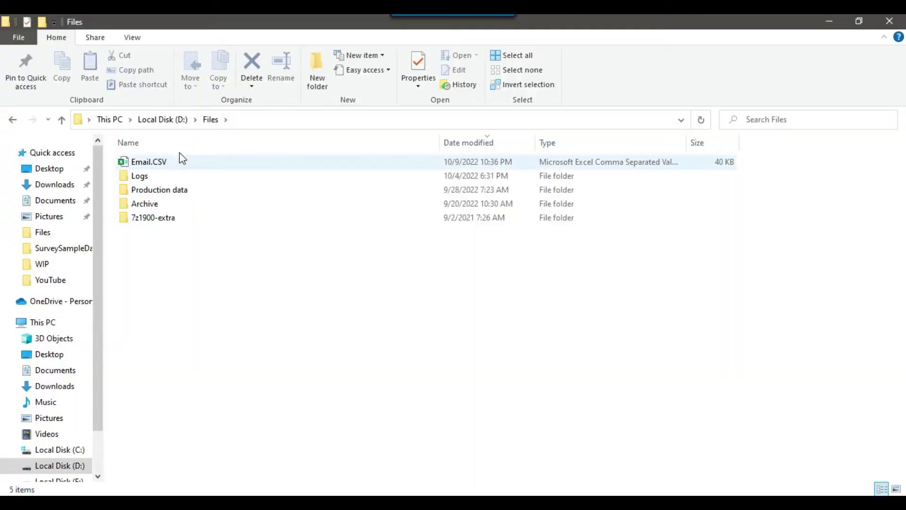
- Open Email.CSV from D:\Files in TextPad, examine its header row of column names, and close the file
{"action": "left_click", "coordinate": [152, 162]}
{"action": "right_click", "coordinate": [153, 162]}
{"action": "left_click", "coordinate": [213, 293]}
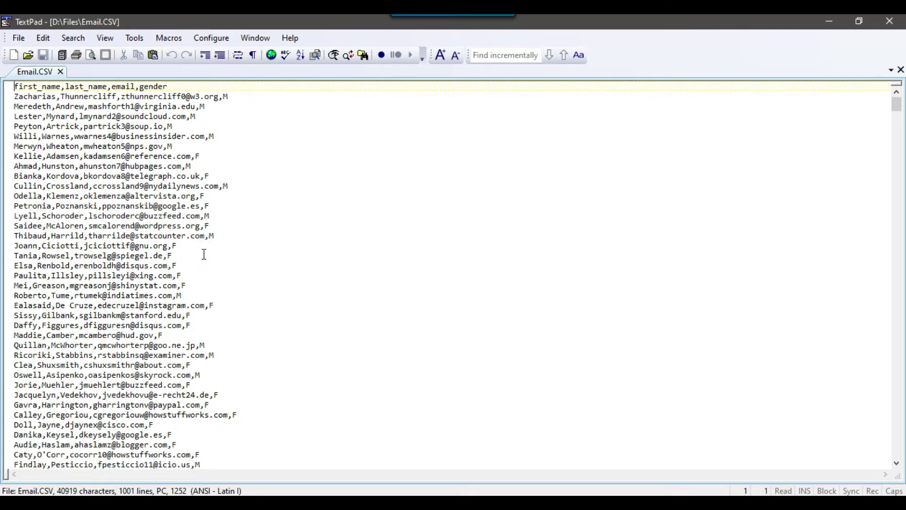
{"action": "left_click", "coordinate": [188, 86], "text": "shift"}
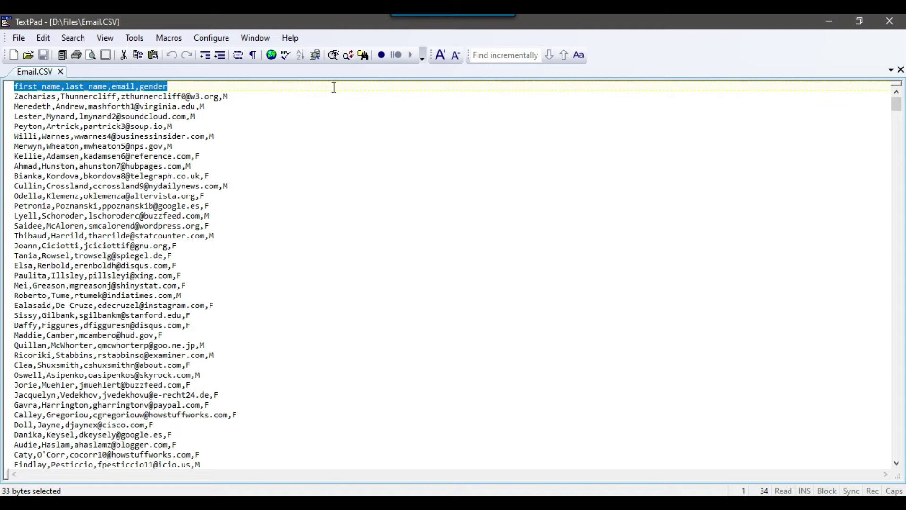
{"action": "left_click", "coordinate": [888, 23]}
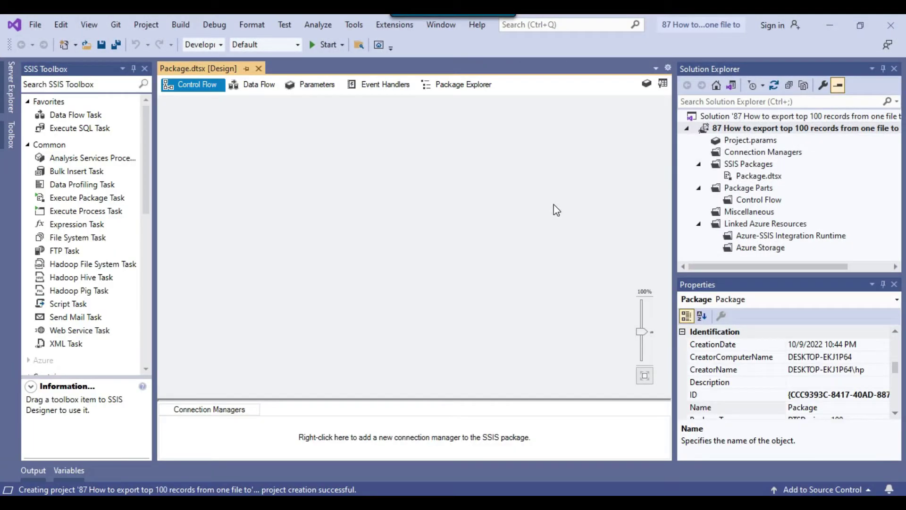
- Add a Data Flow Task to the package's control flow and place a Flat File Source inside it
{"action": "left_click_drag", "start_coordinate": [70, 116], "coordinate": [366, 148]}
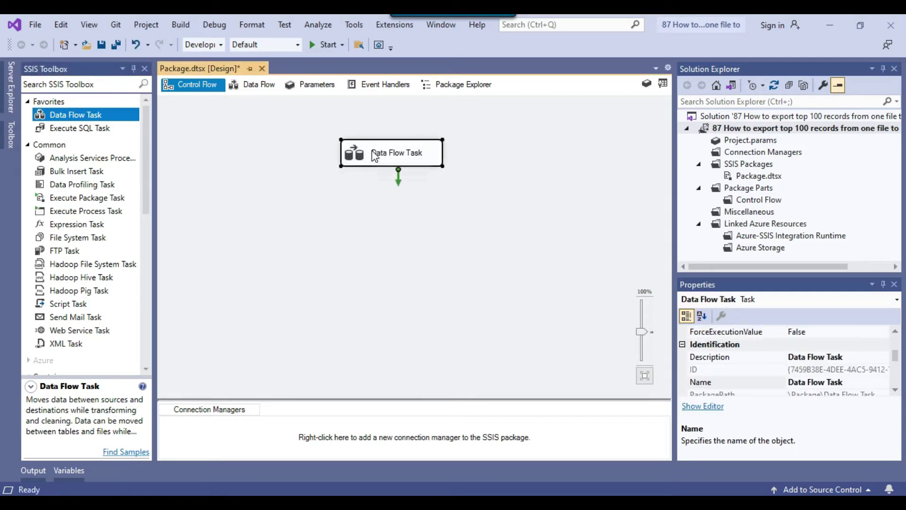
{"action": "double_click", "coordinate": [364, 159]}
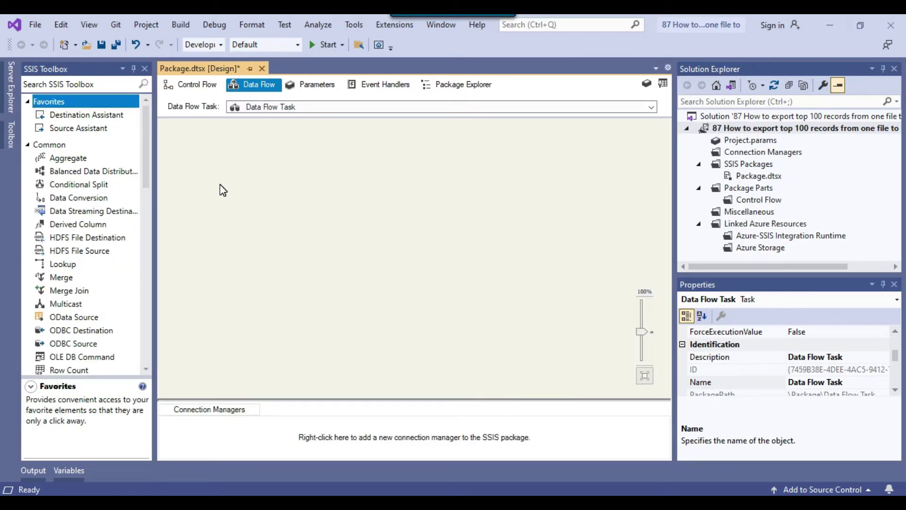
{"action": "scroll", "coordinate": [85, 193], "scroll_direction": "down", "scroll_amount": 10}
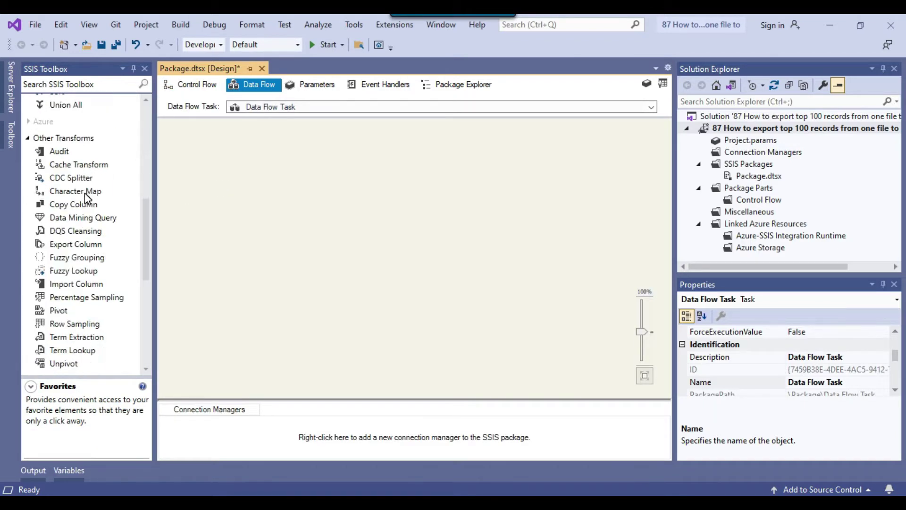
{"action": "scroll", "coordinate": [84, 193], "scroll_direction": "down", "scroll_amount": 2}
{"action": "left_click_drag", "start_coordinate": [79, 194], "coordinate": [321, 147]}
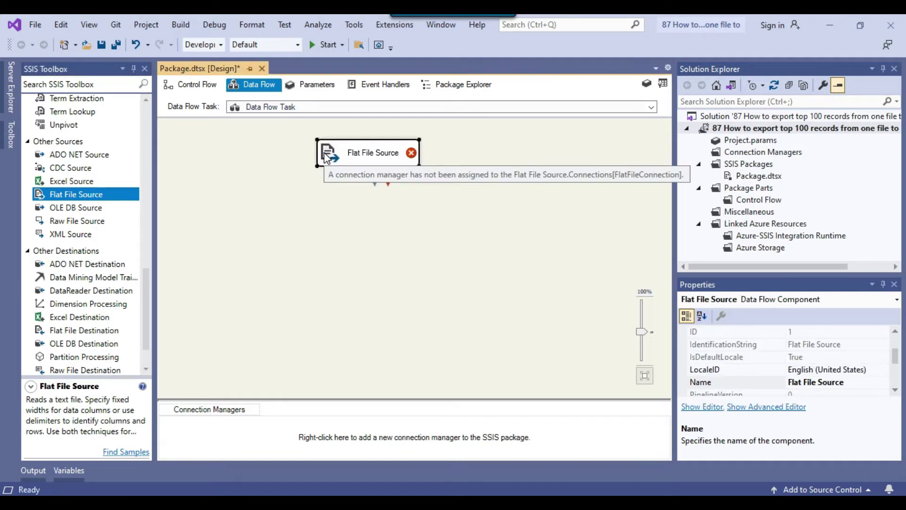
- Start a new connection manager named "flat file source" for the Flat File Source
{"action": "right_click", "coordinate": [333, 157]}
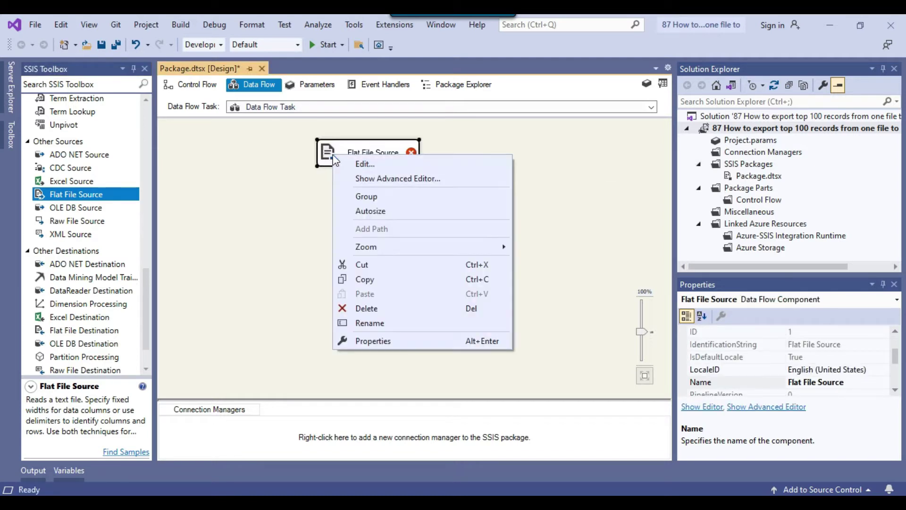
{"action": "left_click", "coordinate": [380, 165]}
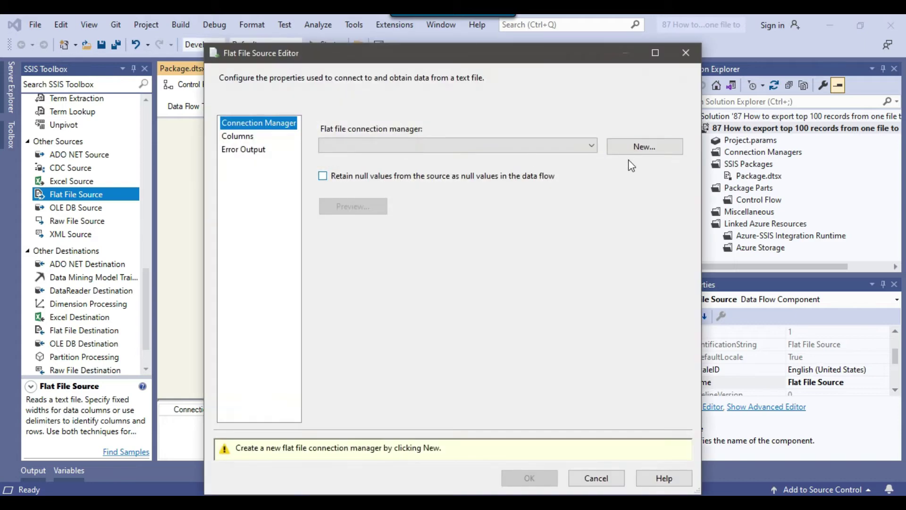
{"action": "left_click", "coordinate": [638, 146]}
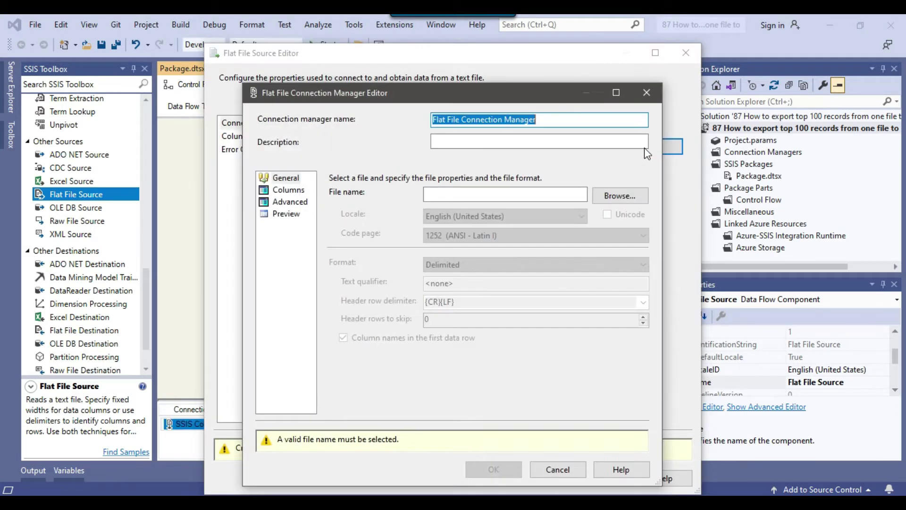
{"action": "type", "text": "fla"}
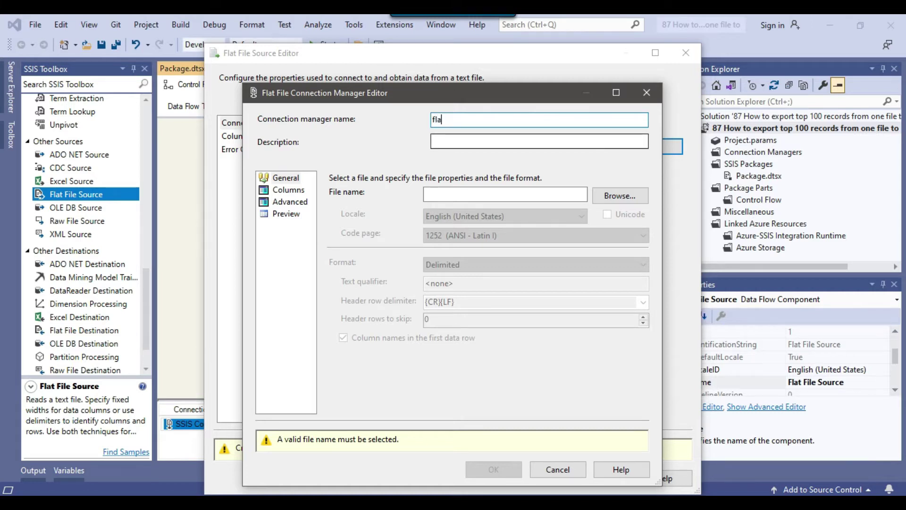
{"action": "type", "text": "t file source"}
- Choose the CSV file D:\Files\Email.CSV as the connection manager's file
{"action": "left_click", "coordinate": [619, 198]}
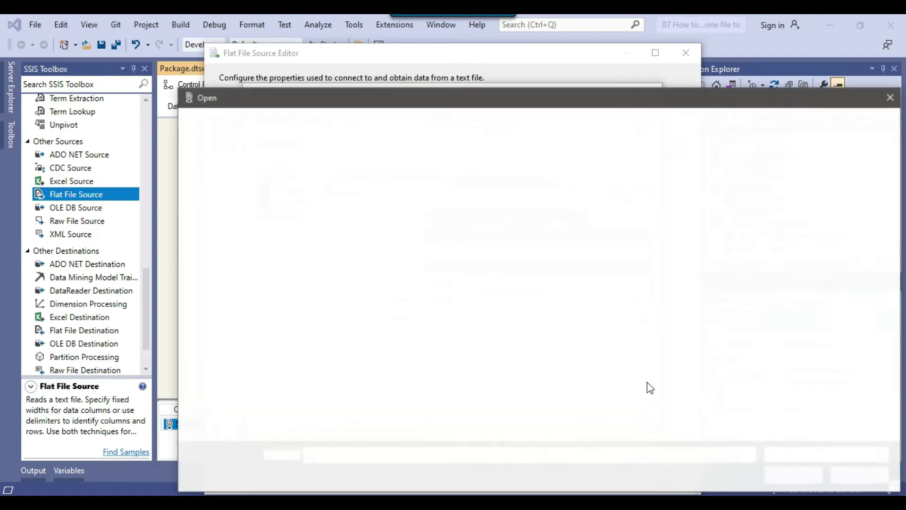
{"action": "left_click", "coordinate": [791, 451]}
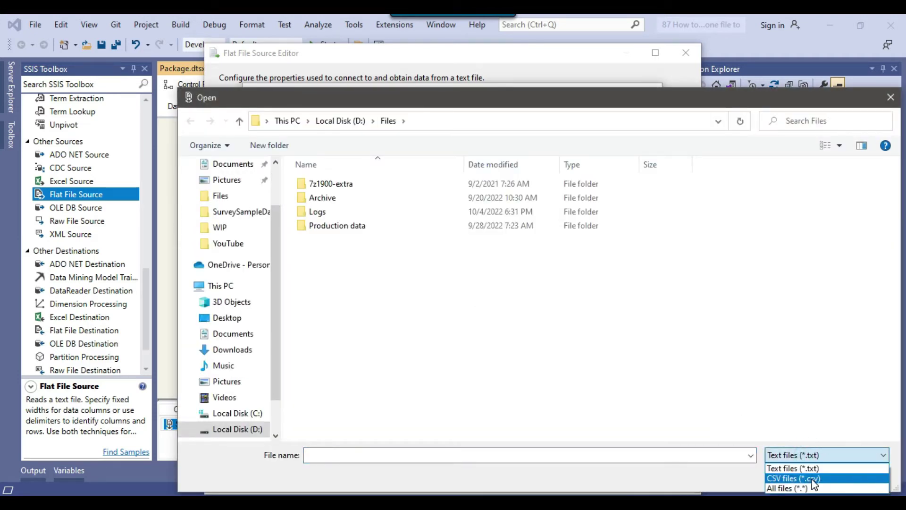
{"action": "left_click", "coordinate": [809, 477]}
{"action": "left_click", "coordinate": [326, 240]}
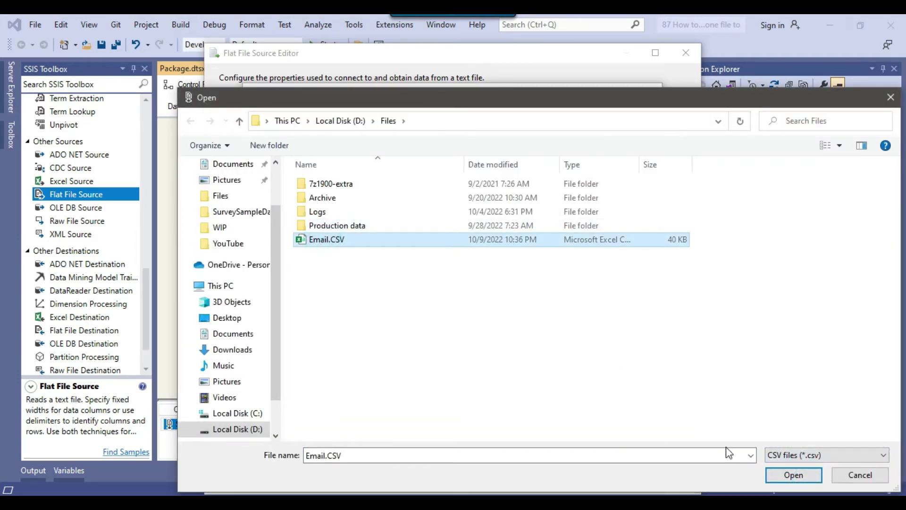
{"action": "left_click", "coordinate": [793, 474]}
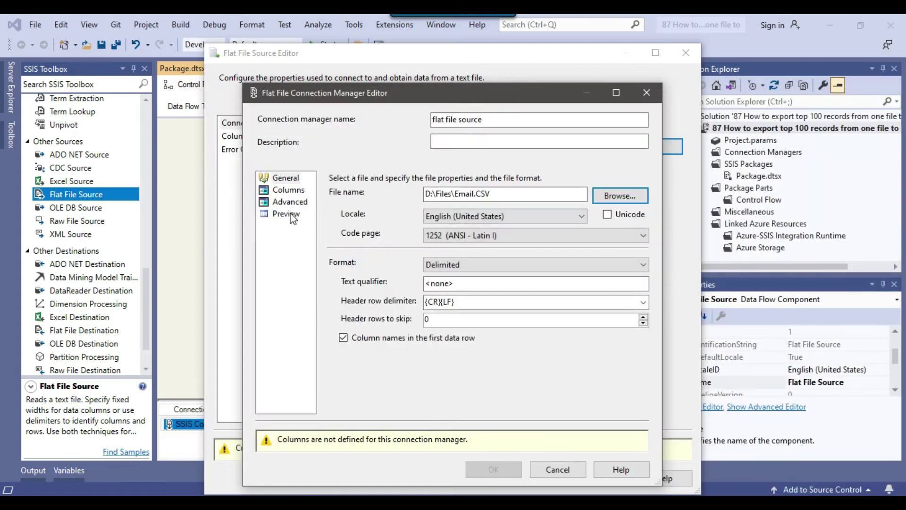
- Preview the file's rows and accept the connection manager, then confirm the Flat File Source with all its columns
{"action": "left_click", "coordinate": [287, 214]}
{"action": "left_click_drag", "start_coordinate": [658, 452], "coordinate": [850, 496]}
{"action": "left_click", "coordinate": [679, 481]}
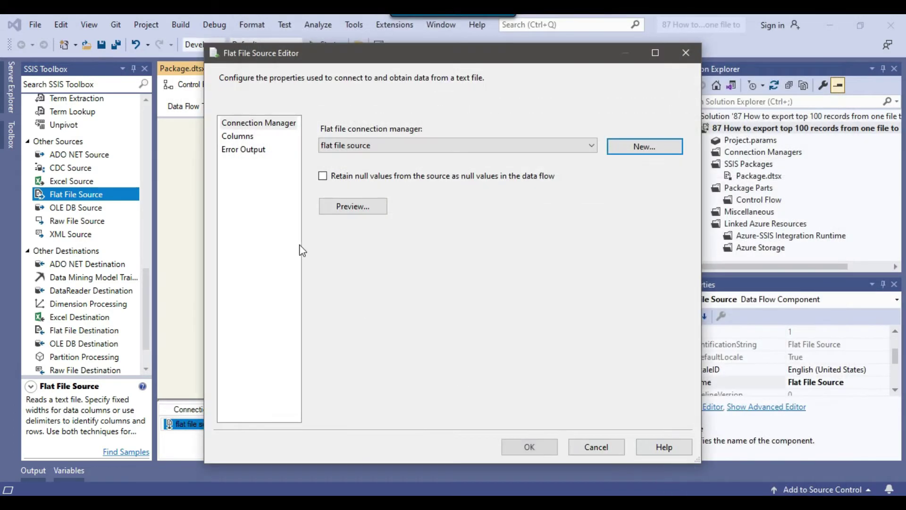
{"action": "left_click", "coordinate": [237, 137]}
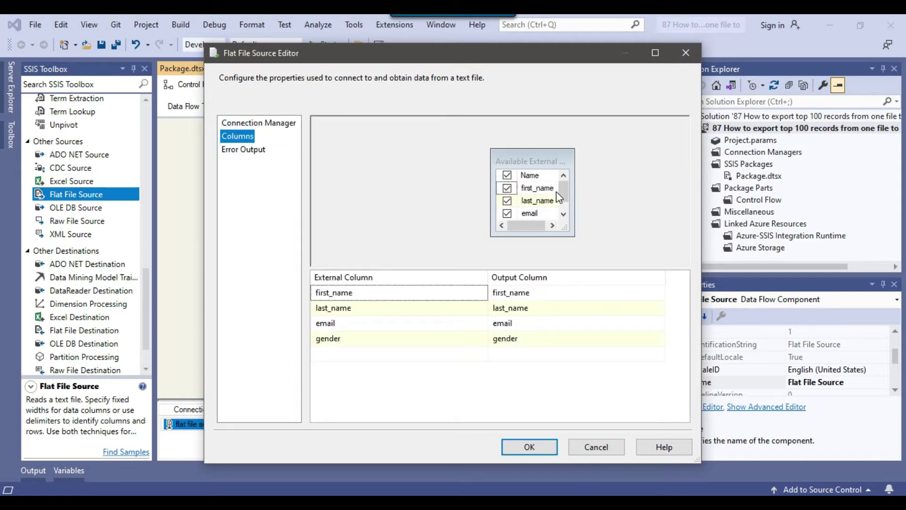
{"action": "left_click", "coordinate": [531, 447]}
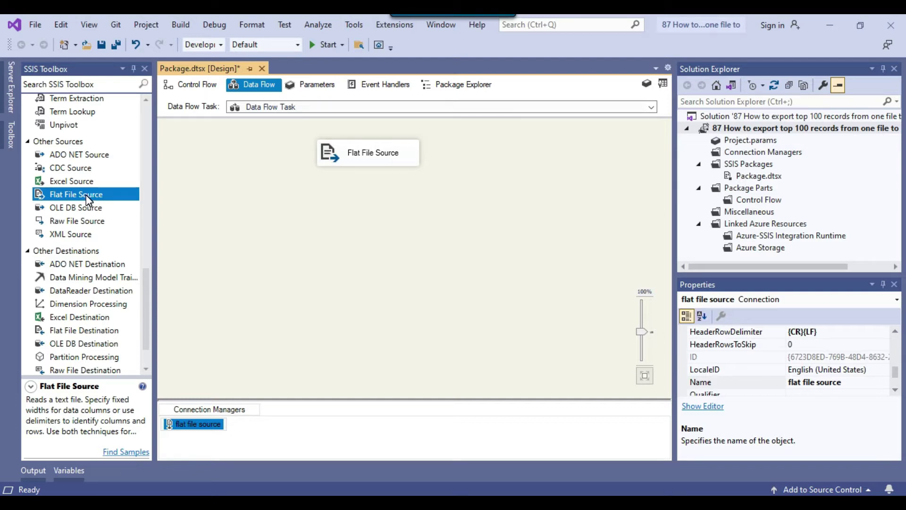
- Add a Derived Column transformation below the Flat File Source and connect the source's output to it
{"action": "scroll", "coordinate": [86, 195], "scroll_direction": "up", "scroll_amount": 8}
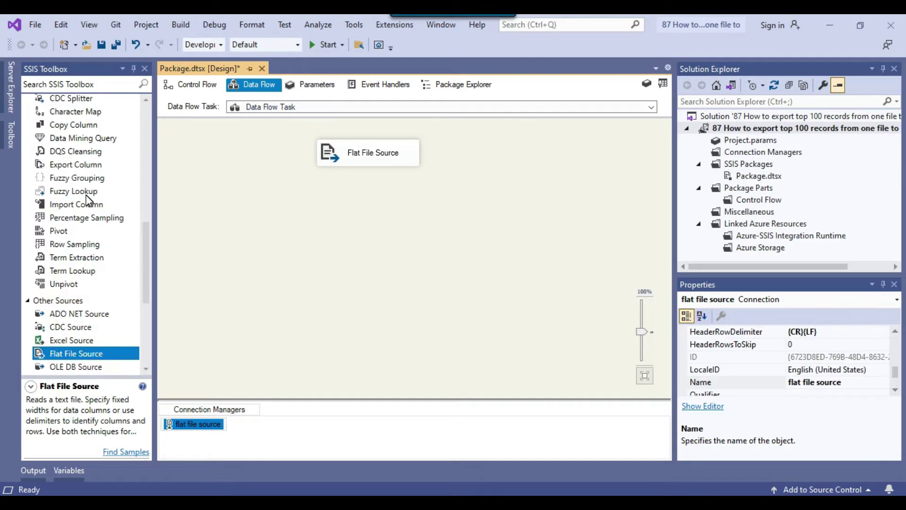
{"action": "scroll", "coordinate": [86, 195], "scroll_direction": "up", "scroll_amount": 6}
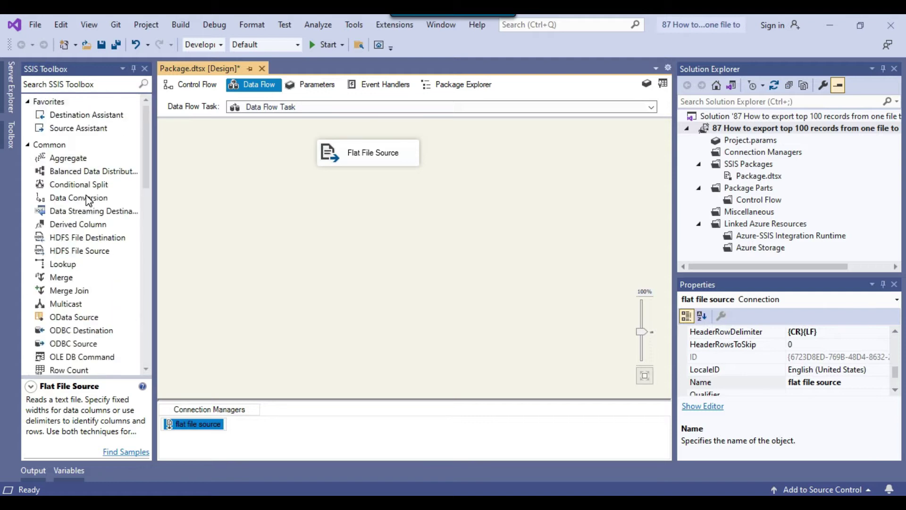
{"action": "left_click_drag", "start_coordinate": [89, 226], "coordinate": [307, 201]}
{"action": "left_click", "coordinate": [366, 152]}
{"action": "left_click_drag", "start_coordinate": [368, 171], "coordinate": [334, 221]}
- Define a new derived column named Id with the expression 0 in the Derived Column transformation and confirm it
{"action": "right_click", "coordinate": [334, 222]}
{"action": "left_click", "coordinate": [352, 227]}
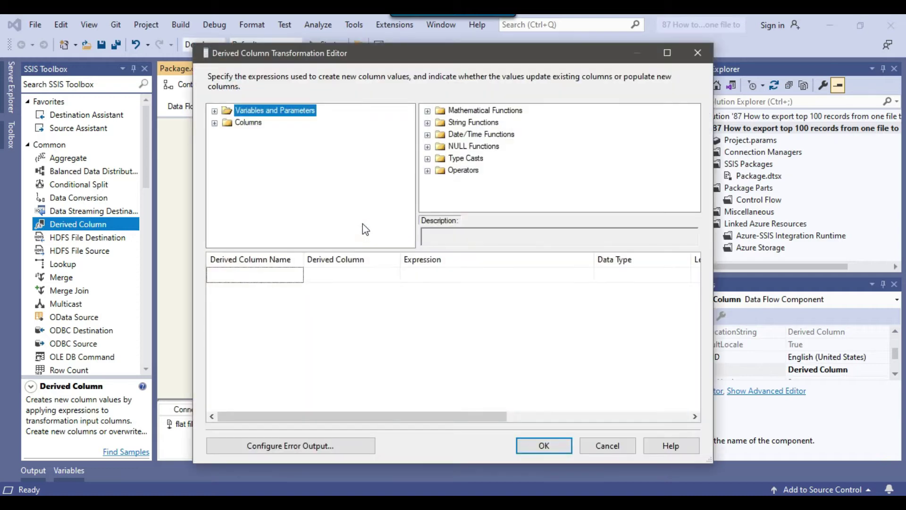
{"action": "left_click", "coordinate": [244, 275]}
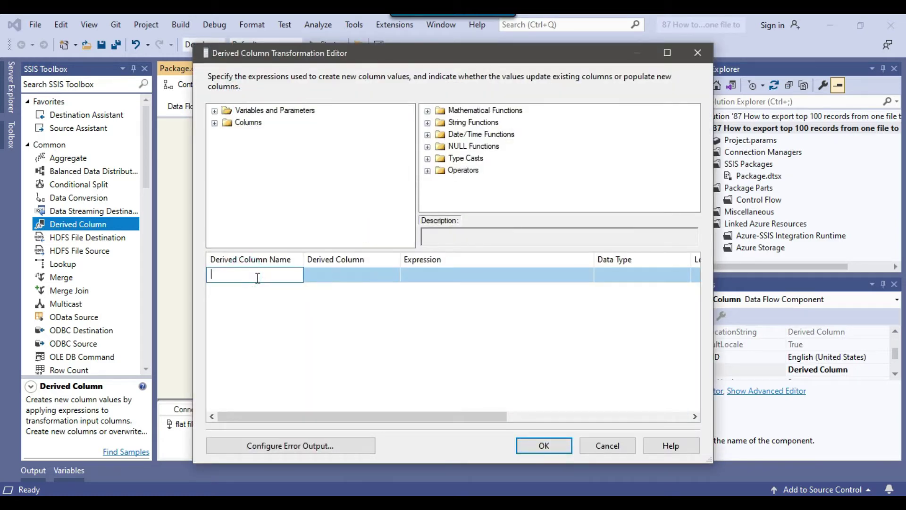
{"action": "type", "text": "Id"}
{"action": "left_click", "coordinate": [258, 287]}
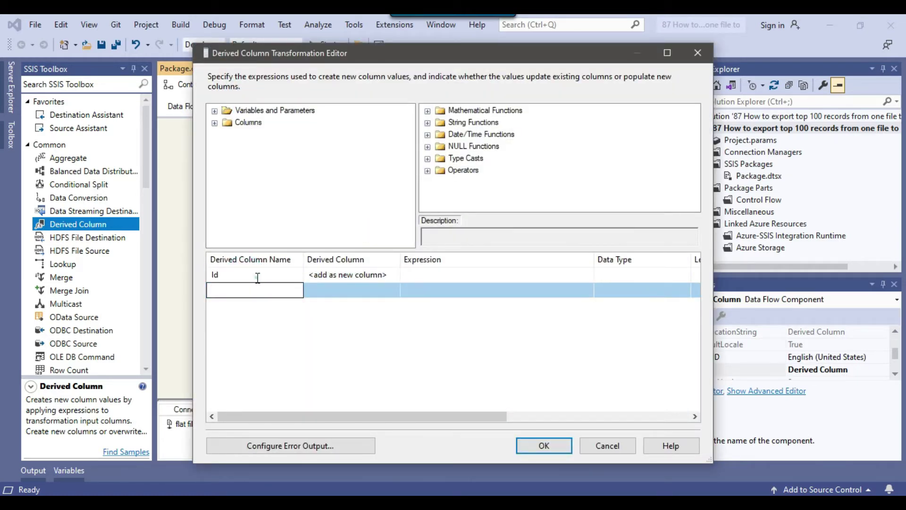
{"action": "left_click", "coordinate": [257, 277]}
{"action": "left_click", "coordinate": [422, 272]}
{"action": "type", "text": "0"}
{"action": "key", "text": "Return"}
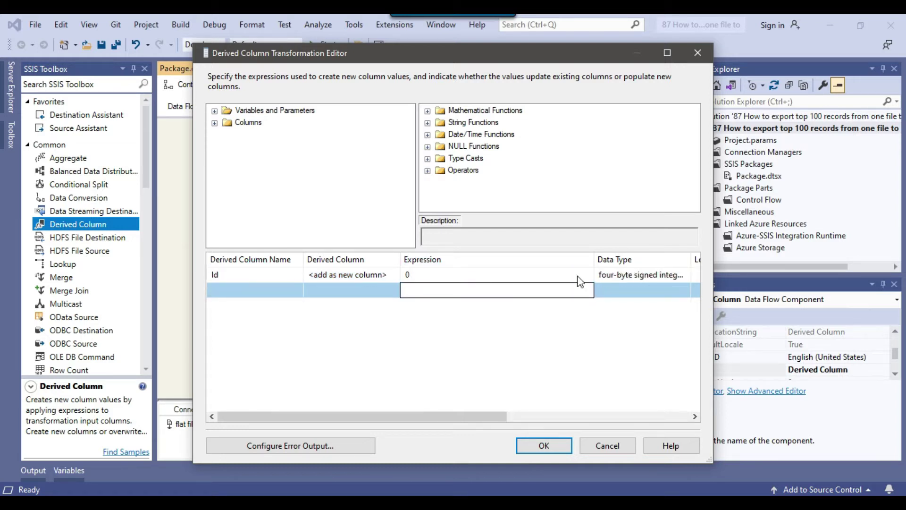
{"action": "left_click_drag", "start_coordinate": [710, 460], "coordinate": [838, 468]}
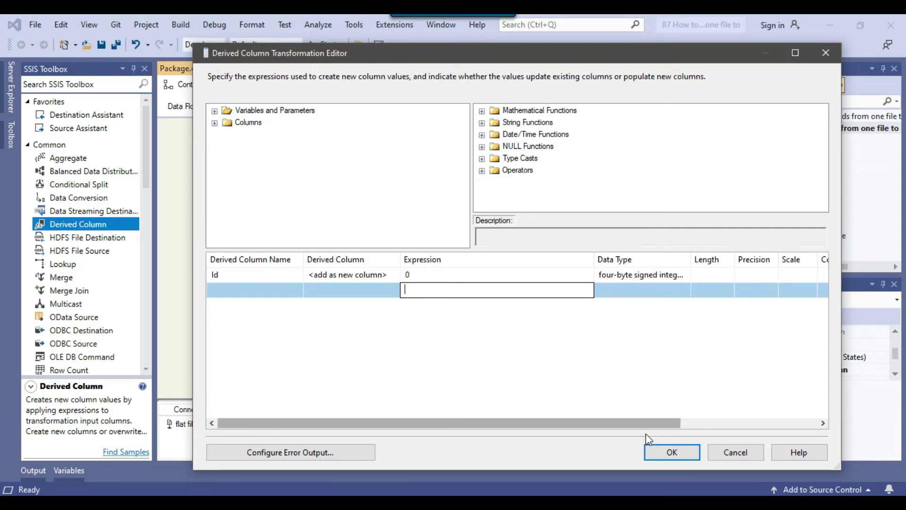
{"action": "left_click", "coordinate": [669, 453]}
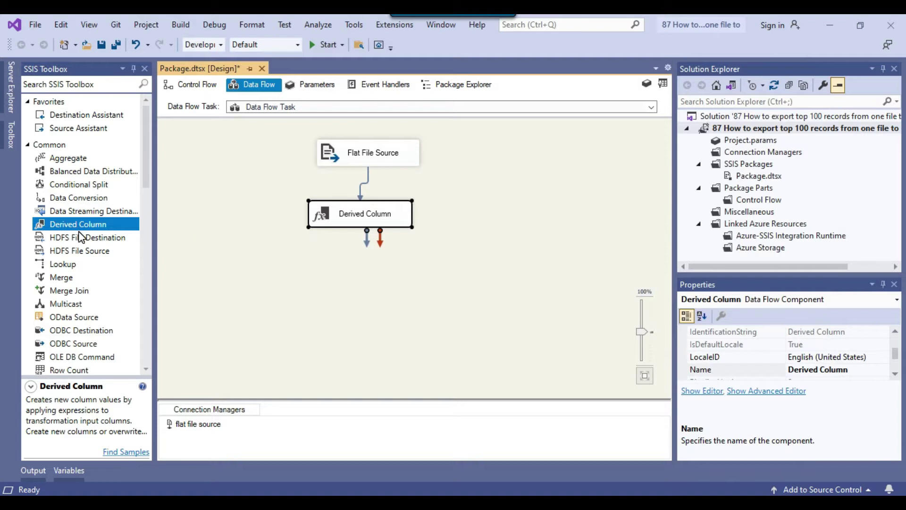
- Add a Script Component of type Transformation below the Derived Column and connect the Derived Column's output to it
{"action": "scroll", "coordinate": [79, 236], "scroll_direction": "down", "scroll_amount": 2}
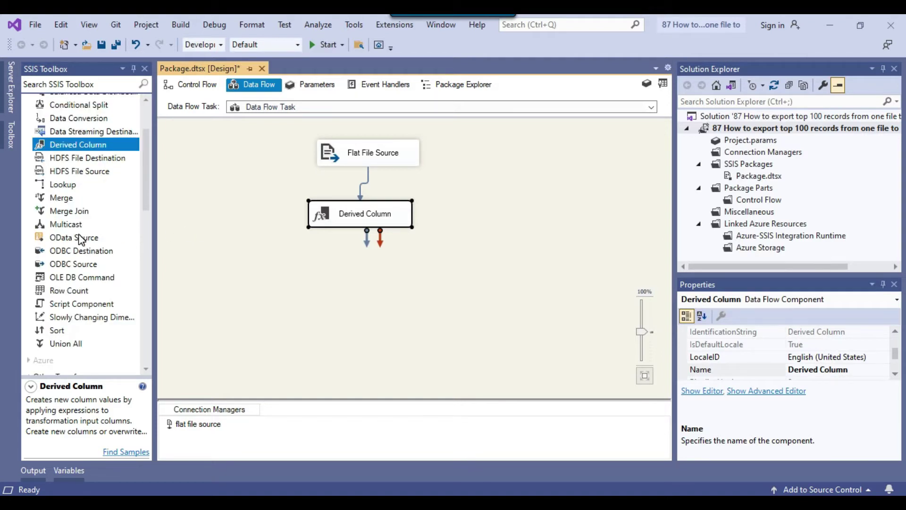
{"action": "scroll", "coordinate": [79, 237], "scroll_direction": "down", "scroll_amount": 2}
{"action": "left_click_drag", "start_coordinate": [74, 224], "coordinate": [303, 267]}
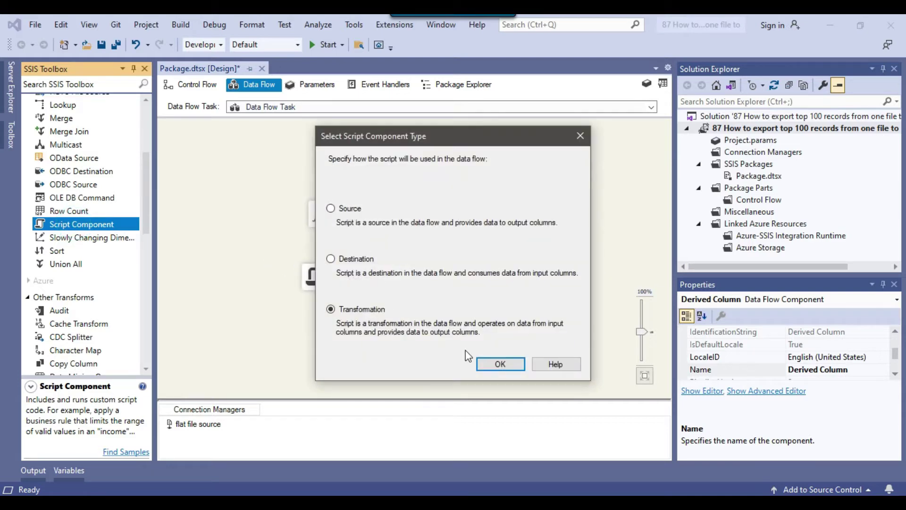
{"action": "left_click", "coordinate": [509, 361]}
{"action": "left_click", "coordinate": [378, 224]}
{"action": "left_click_drag", "start_coordinate": [358, 232], "coordinate": [326, 281]}
- Include the Id input column in the Script Component and set its usage type to ReadWrite
{"action": "right_click", "coordinate": [325, 280]}
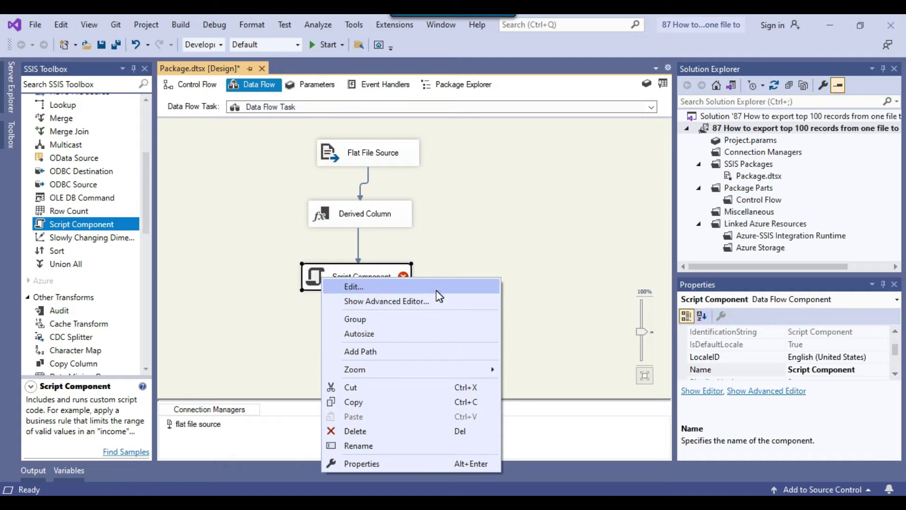
{"action": "left_click", "coordinate": [380, 288]}
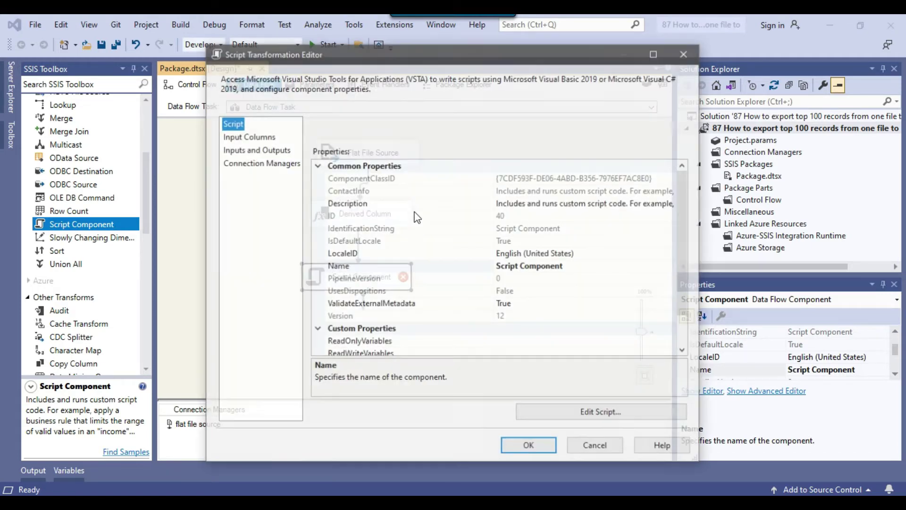
{"action": "left_click", "coordinate": [247, 136]}
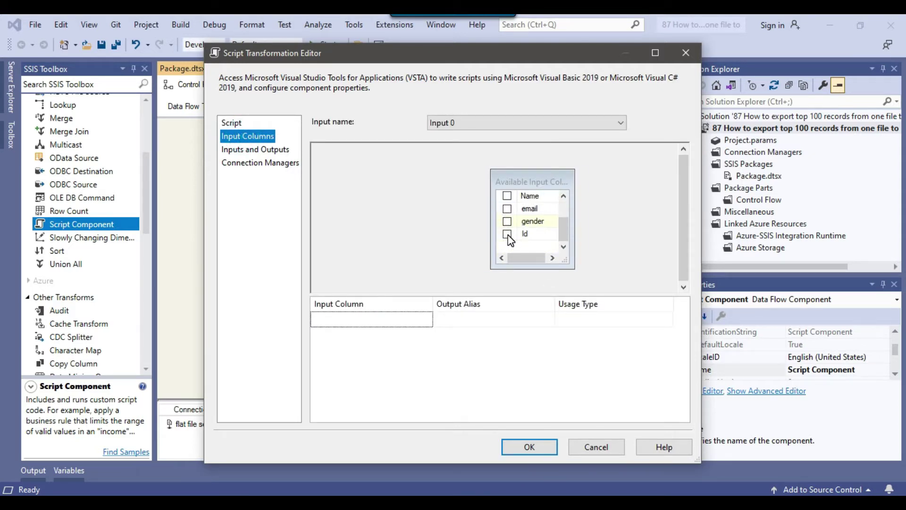
{"action": "left_click", "coordinate": [507, 234]}
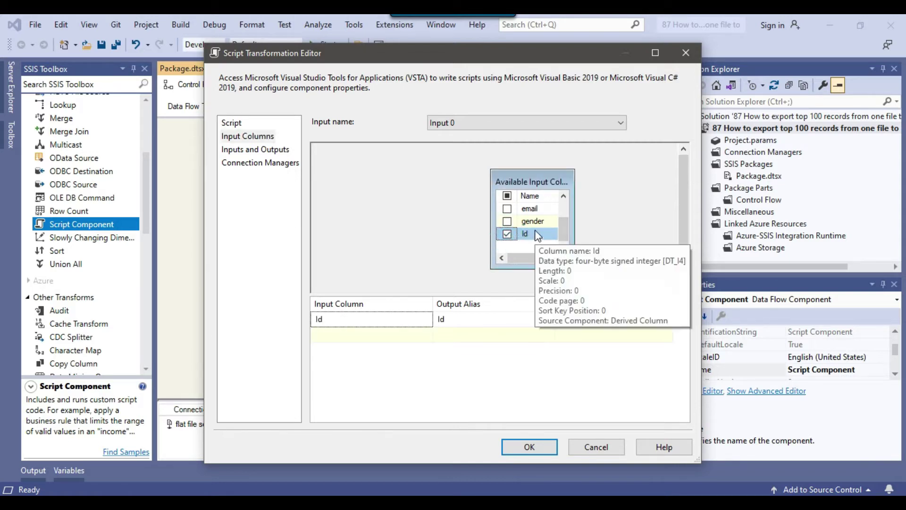
{"action": "left_click", "coordinate": [599, 321]}
{"action": "left_click", "coordinate": [615, 320]}
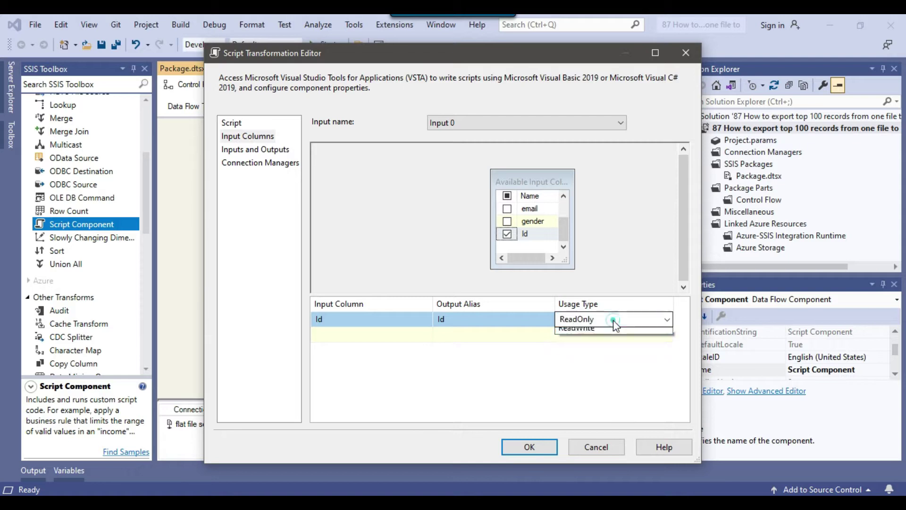
{"action": "left_click", "coordinate": [613, 345]}
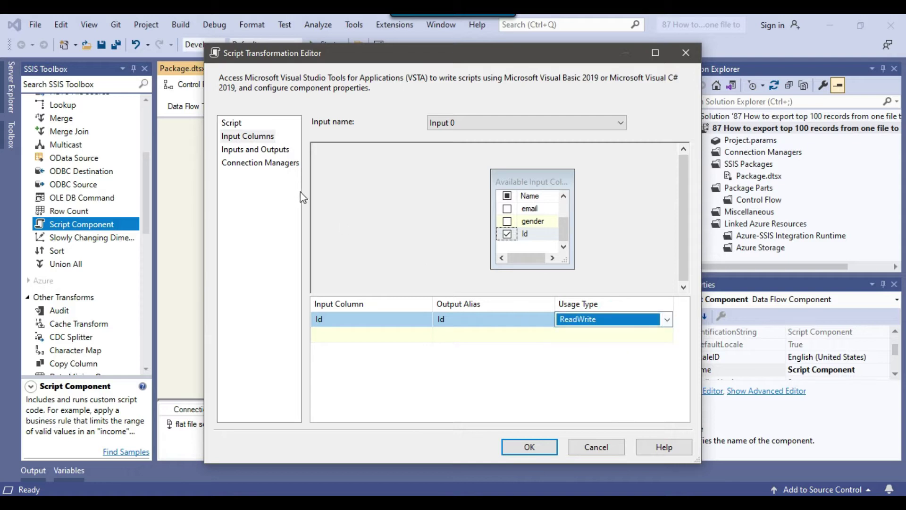
- Open the Script Component's code for editing and declare int i = 0; just above the Input0_ProcessInputRow method
{"action": "left_click", "coordinate": [230, 124]}
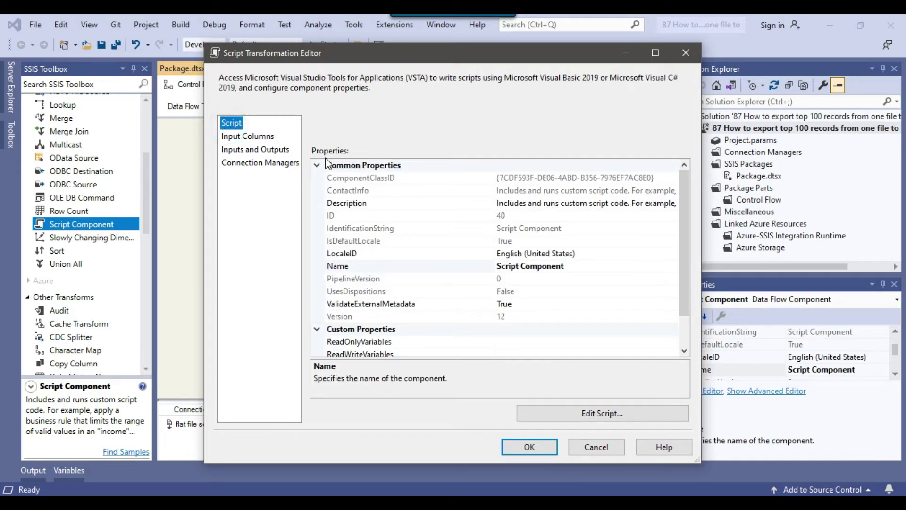
{"action": "left_click", "coordinate": [612, 417]}
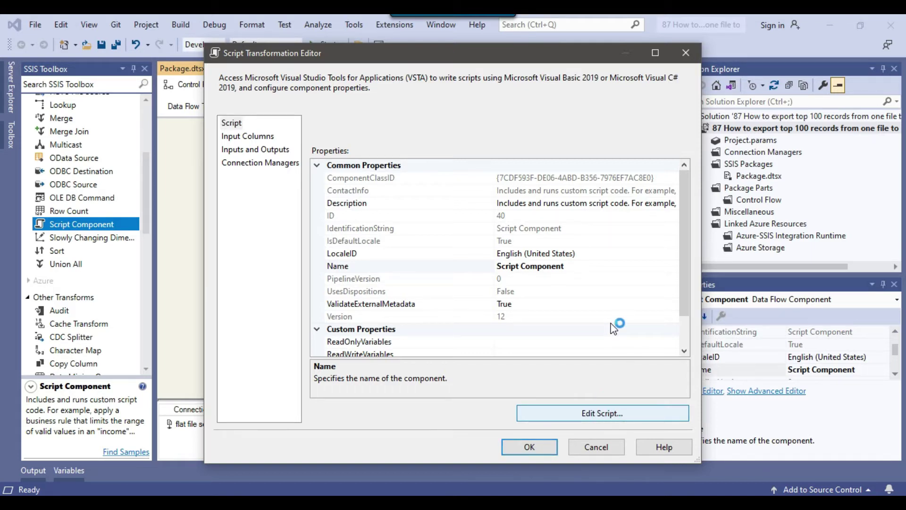
{"action": "scroll", "coordinate": [612, 316], "scroll_direction": "down", "scroll_amount": 20}
{"action": "scroll", "coordinate": [612, 316], "scroll_direction": "down", "scroll_amount": 4}
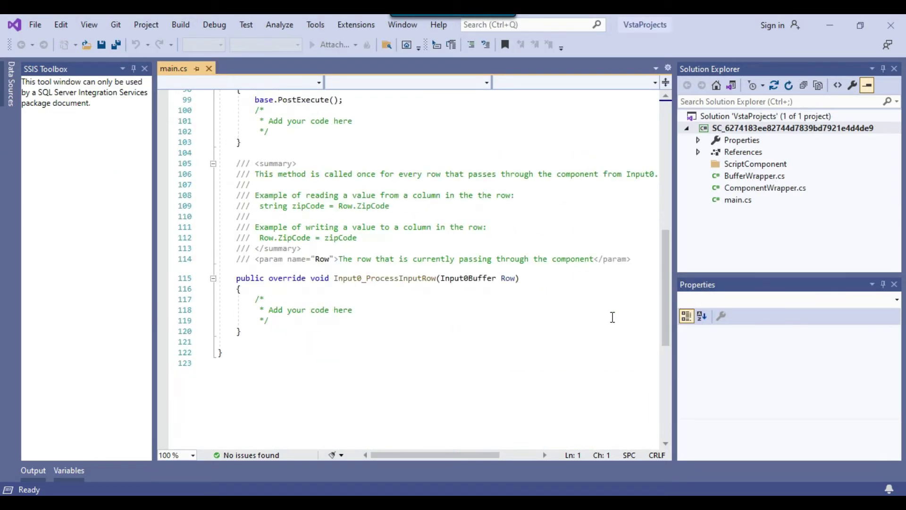
{"action": "left_click_drag", "start_coordinate": [333, 278], "coordinate": [436, 279]}
{"action": "left_click", "coordinate": [651, 259]}
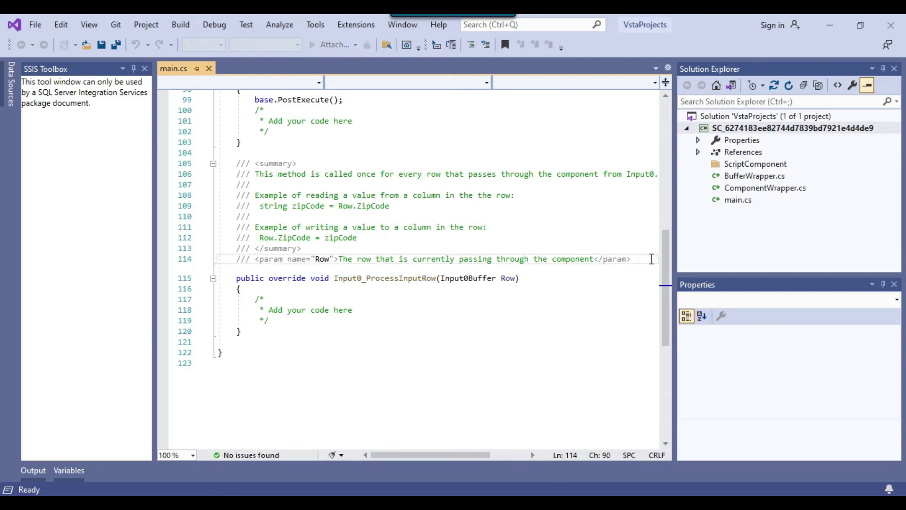
{"action": "key", "text": "Return"}
{"action": "key", "text": "Return"}
{"action": "type", "text": "int i = 0;"}
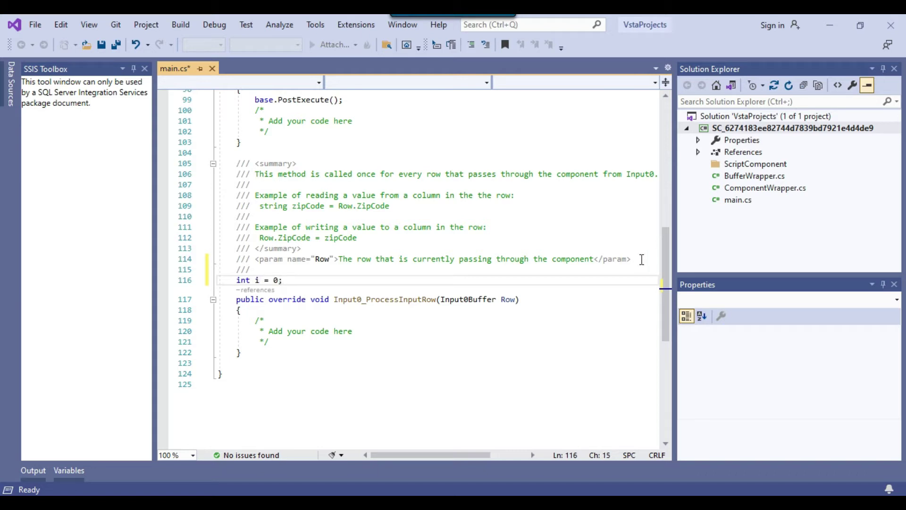
- Replace the placeholder comment in Input0_ProcessInputRow with the statements Row.Id = i + 1; and i = i + 1;
{"action": "scroll", "coordinate": [406, 296], "scroll_direction": "down", "scroll_amount": 2}
{"action": "left_click_drag", "start_coordinate": [256, 257], "coordinate": [293, 278]}
{"action": "key", "text": "BackSpace"}
{"action": "type", "text": "Row.Id = "}
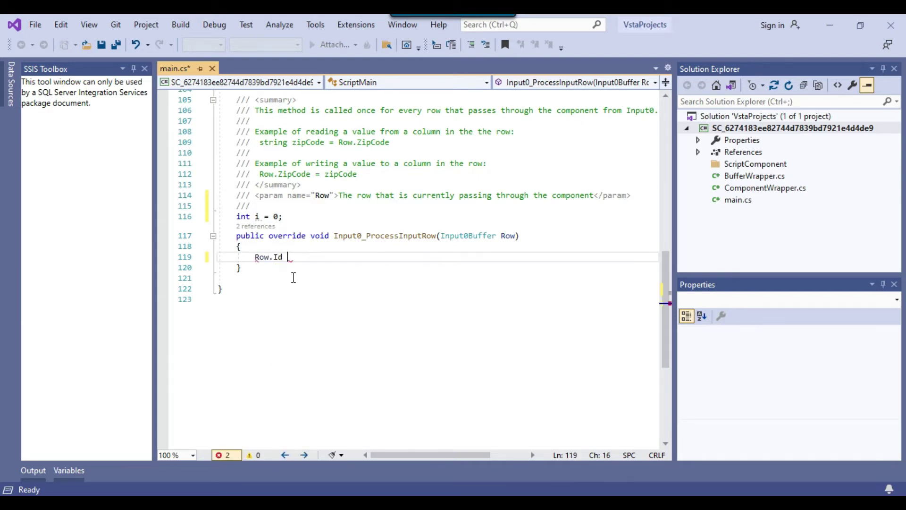
{"action": "type", "text": "i + 1;"}
{"action": "key", "text": "Return"}
{"action": "type", "text": "i"}
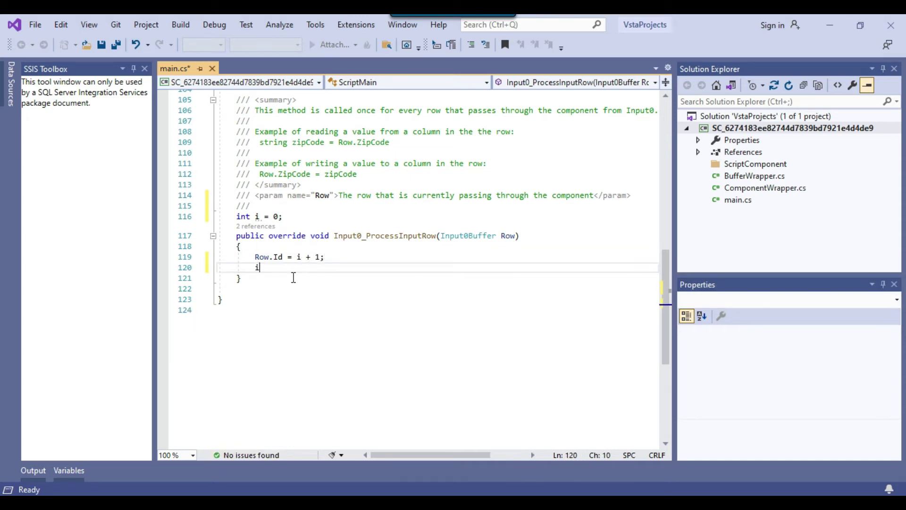
{"action": "type", "text": " = i + 1"}
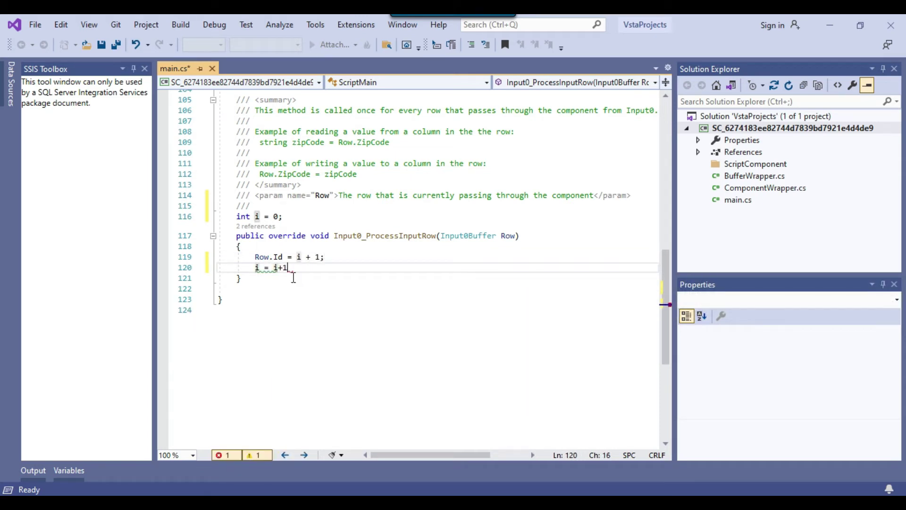
{"action": "type", "text": ";"}
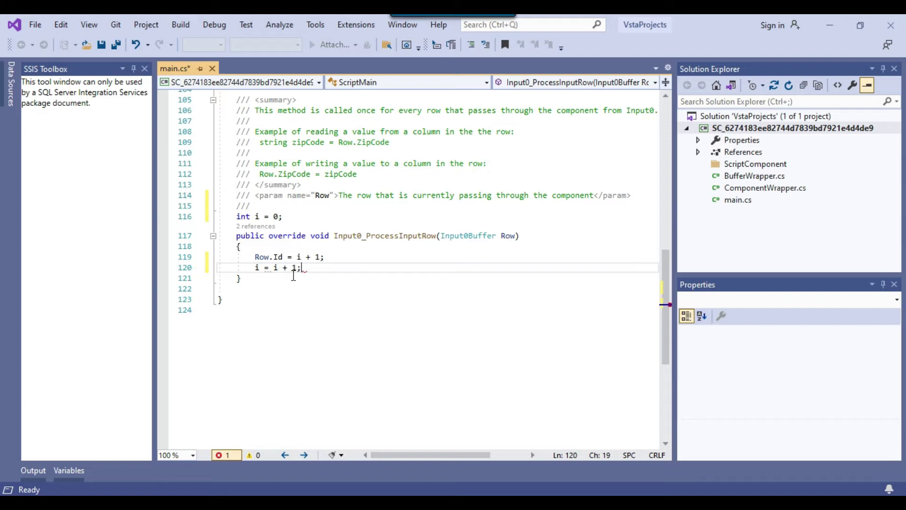
- Finish editing the script and confirm the Script Component's settings
{"action": "left_click_drag", "start_coordinate": [253, 257], "coordinate": [287, 259]}
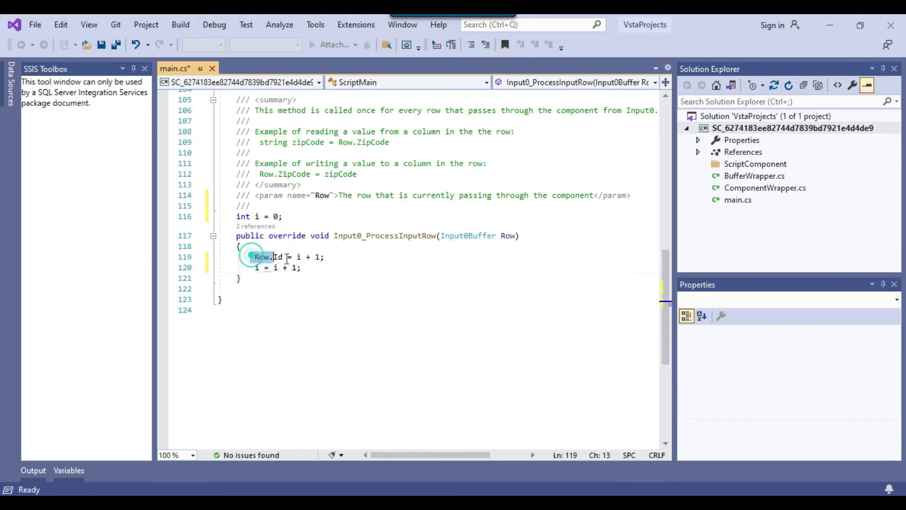
{"action": "left_click", "coordinate": [339, 269]}
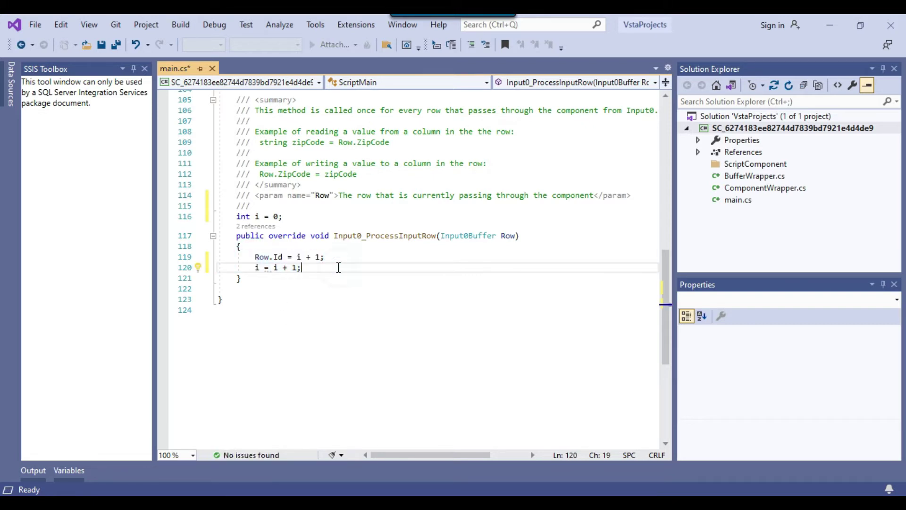
{"action": "left_click", "coordinate": [35, 25]}
{"action": "left_click", "coordinate": [66, 250]}
{"action": "left_click", "coordinate": [539, 448]}
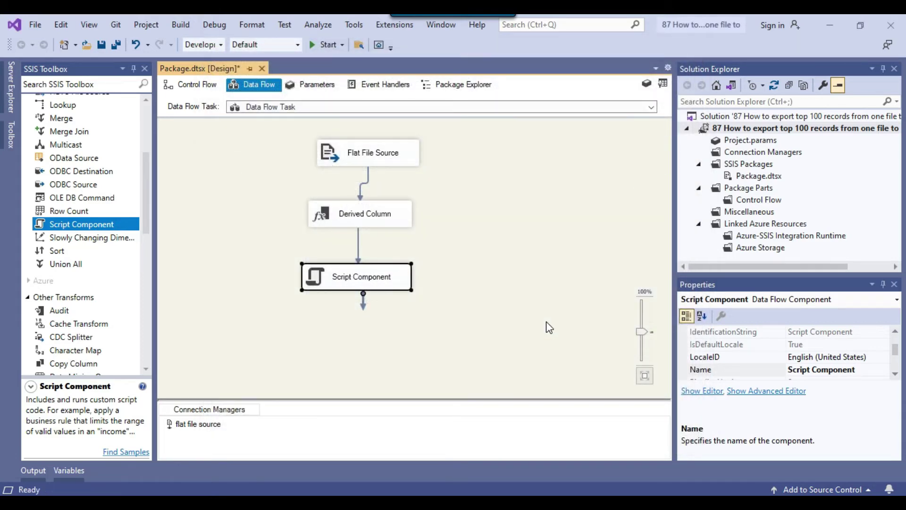
- Add a second Derived Column fed by the Script Component's output, with a data viewer enabled on the connecting path
{"action": "scroll", "coordinate": [83, 216], "scroll_direction": "up", "scroll_amount": 5}
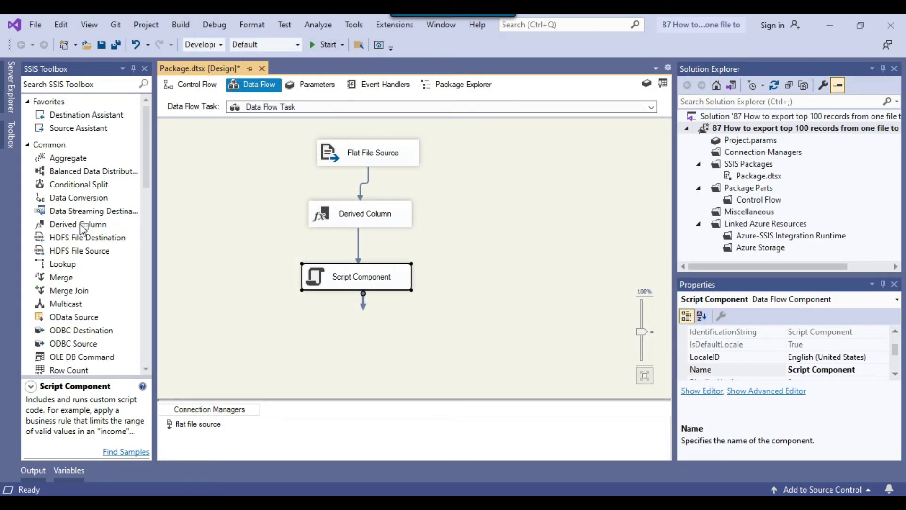
{"action": "left_click_drag", "start_coordinate": [80, 225], "coordinate": [319, 348]}
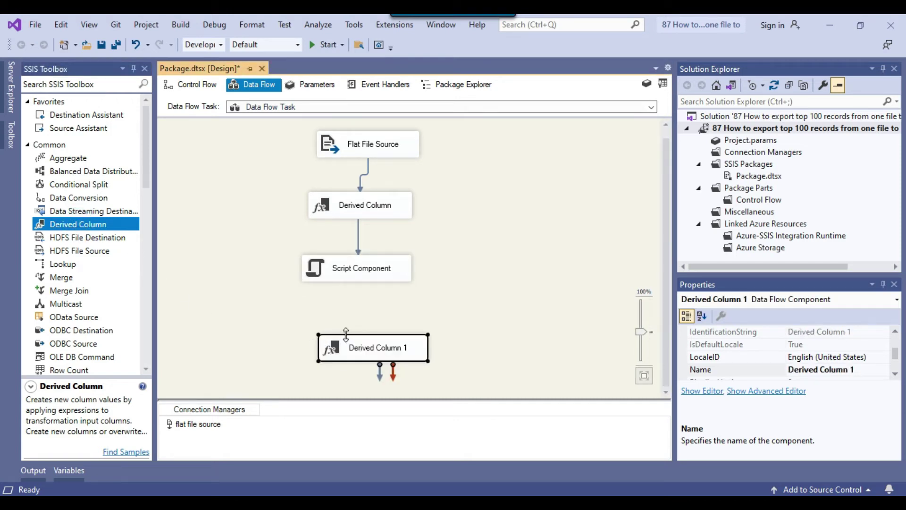
{"action": "left_click", "coordinate": [364, 267]}
{"action": "left_click_drag", "start_coordinate": [363, 292], "coordinate": [381, 350]}
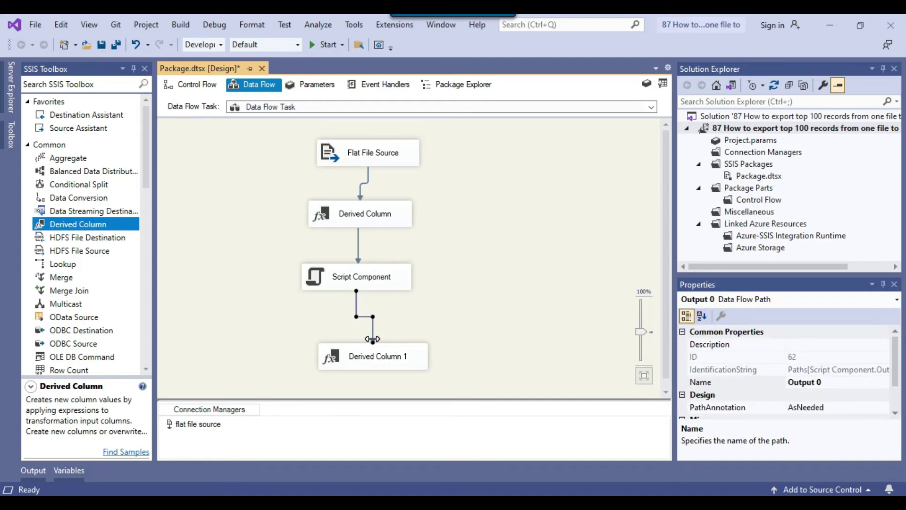
{"action": "right_click", "coordinate": [373, 333]}
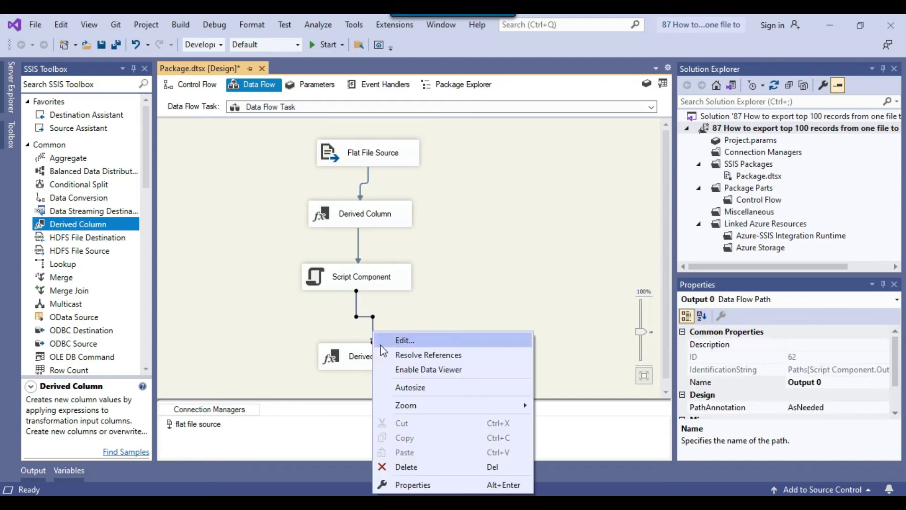
{"action": "left_click", "coordinate": [409, 370]}
- Execute the data flow task, examine the Id values from first to last row in the data viewer, and stop debugging
{"action": "right_click", "coordinate": [473, 226]}
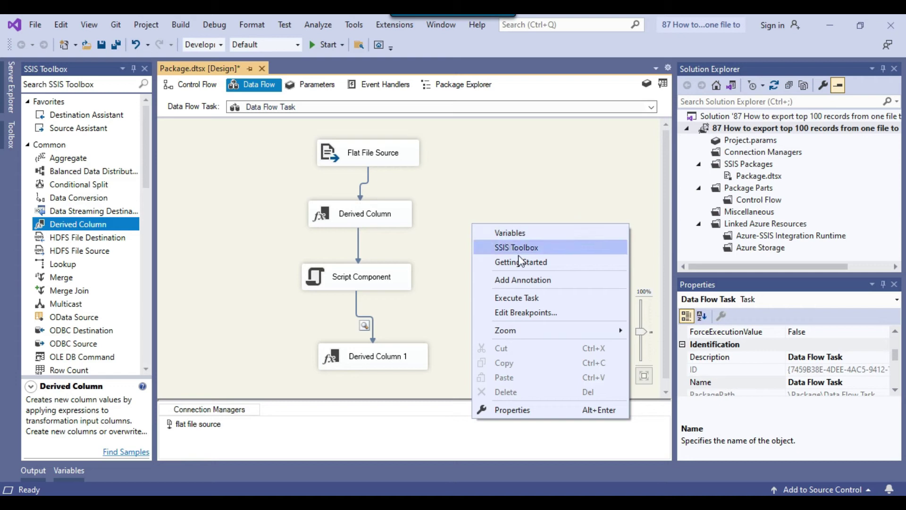
{"action": "left_click", "coordinate": [528, 298]}
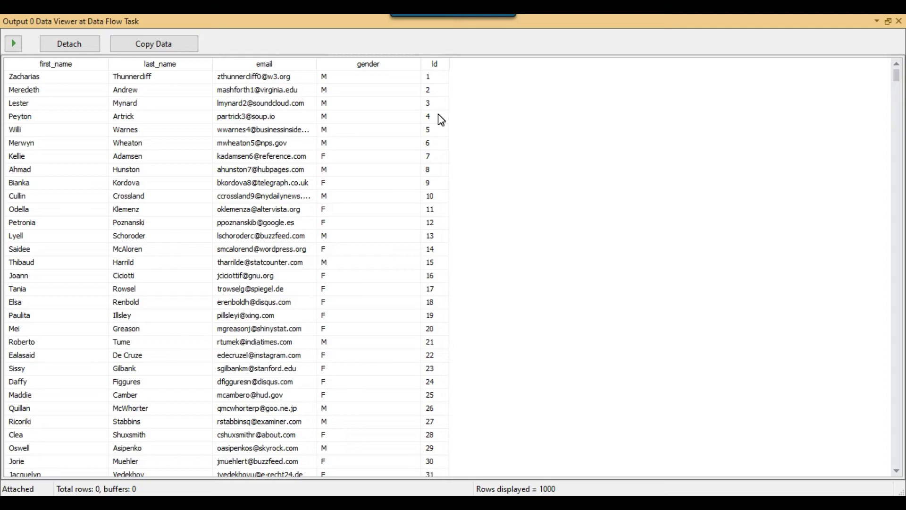
{"action": "scroll", "coordinate": [441, 120], "scroll_direction": "down", "scroll_amount": 10}
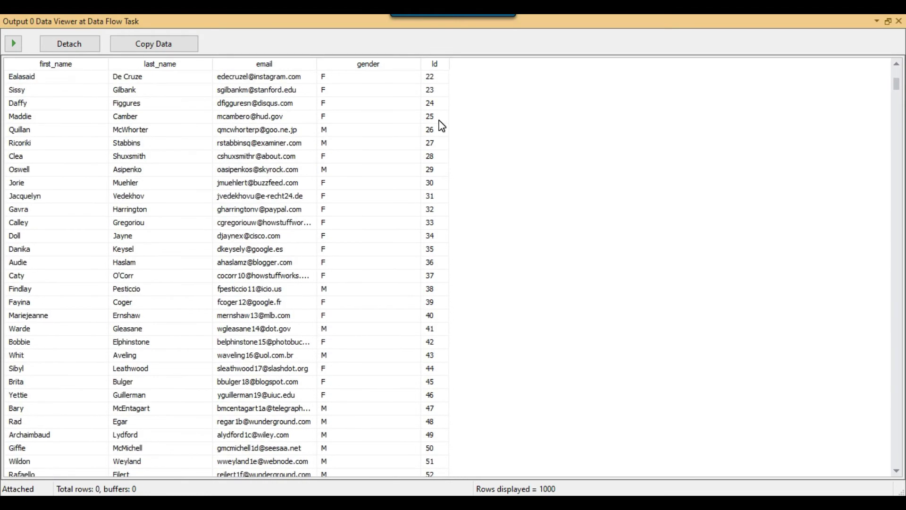
{"action": "left_click_drag", "start_coordinate": [896, 88], "coordinate": [896, 441]}
{"action": "scroll", "coordinate": [3, 455], "scroll_direction": "down", "scroll_amount": 15}
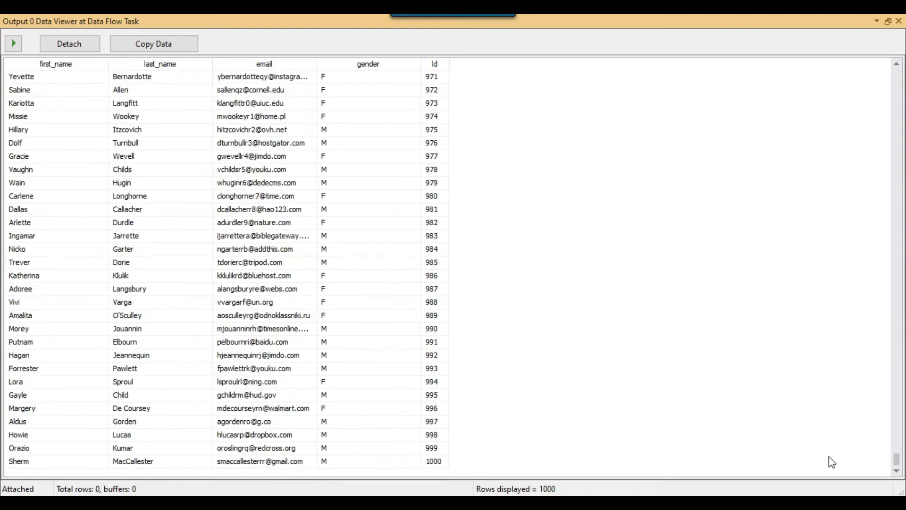
{"action": "left_click", "coordinate": [438, 465]}
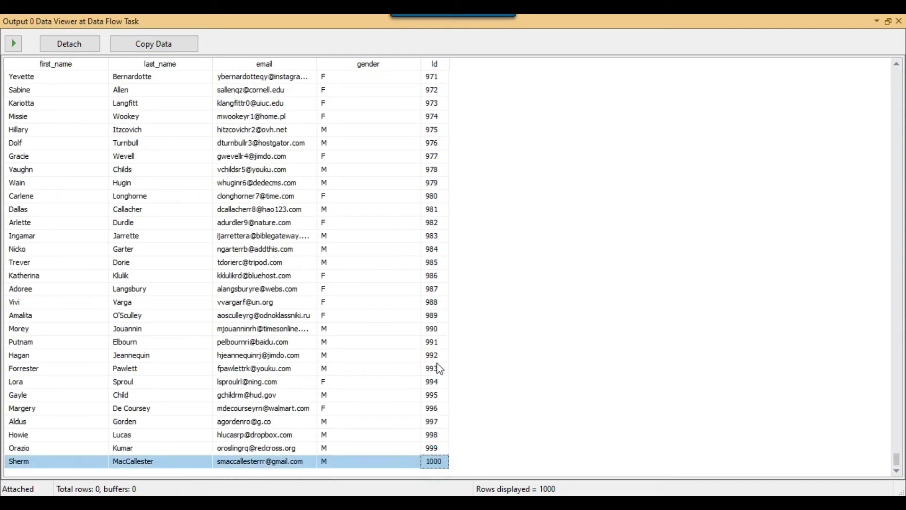
{"action": "left_click_drag", "start_coordinate": [896, 457], "coordinate": [887, 117]}
{"action": "scroll", "coordinate": [886, 116], "scroll_direction": "up", "scroll_amount": 7}
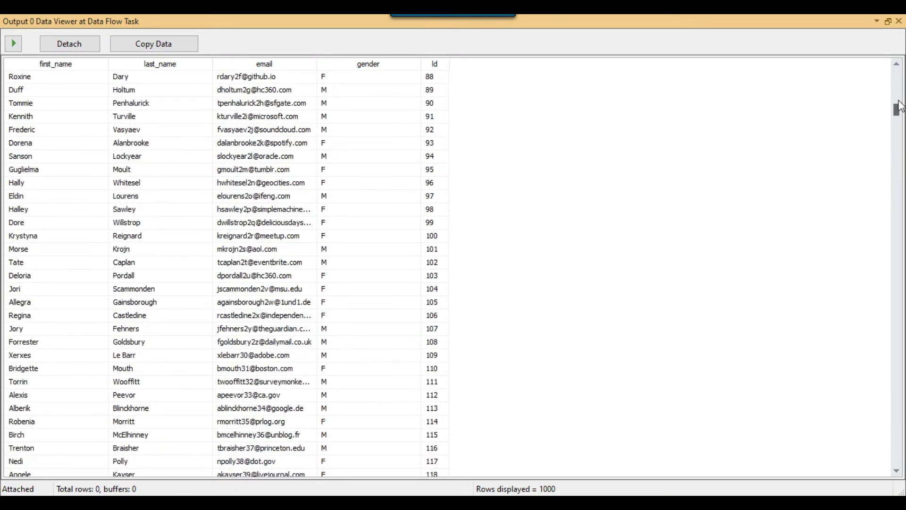
{"action": "left_click", "coordinate": [900, 22]}
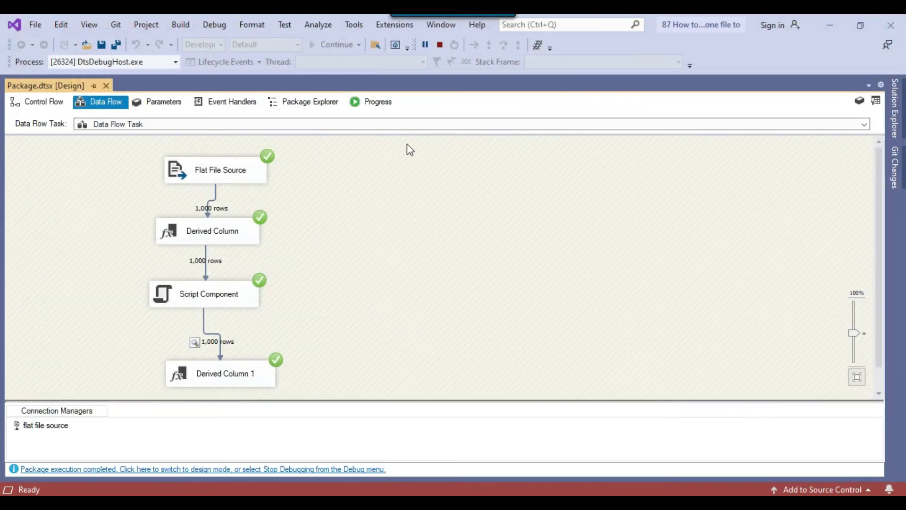
{"action": "left_click", "coordinate": [439, 45]}
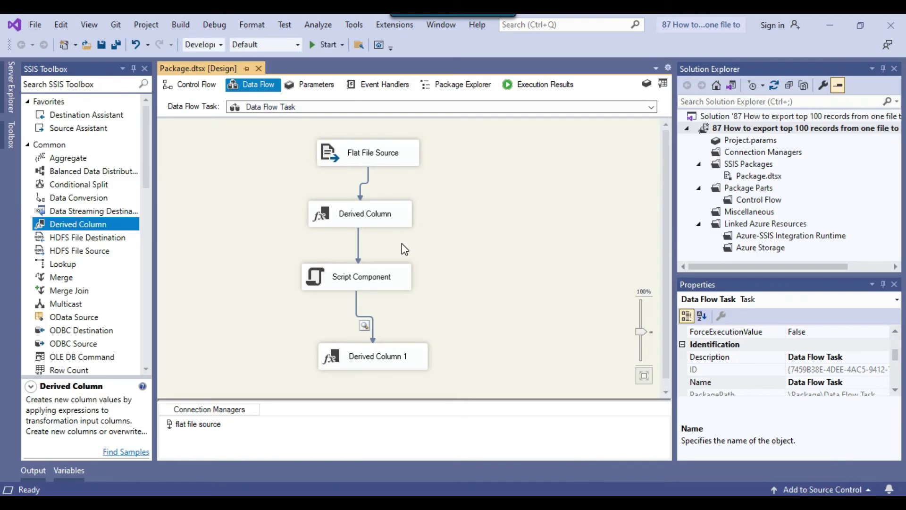
- Replace the second Derived Column with a Conditional Split connected to the Script Component's output
{"action": "right_click", "coordinate": [390, 357]}
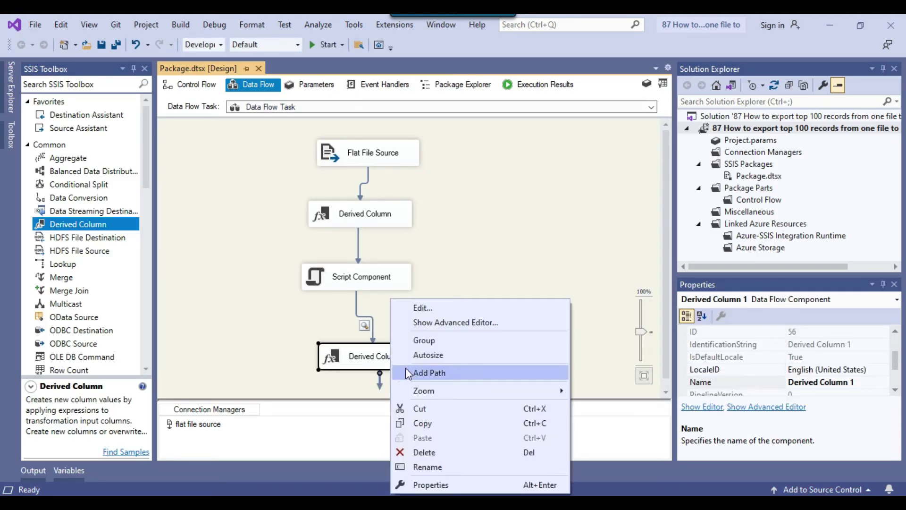
{"action": "left_click", "coordinate": [439, 450]}
{"action": "left_click_drag", "start_coordinate": [83, 184], "coordinate": [292, 320]}
{"action": "left_click", "coordinate": [336, 274]}
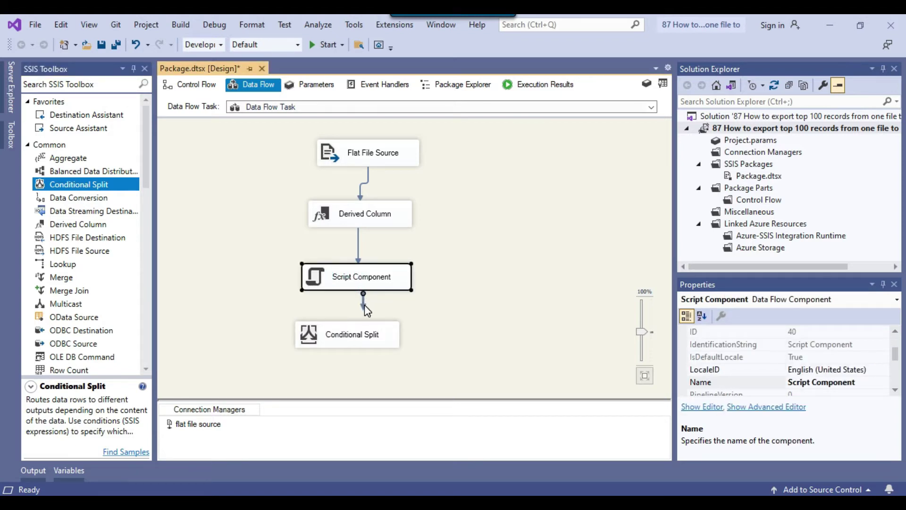
{"action": "left_click_drag", "start_coordinate": [368, 339], "coordinate": [366, 340]}
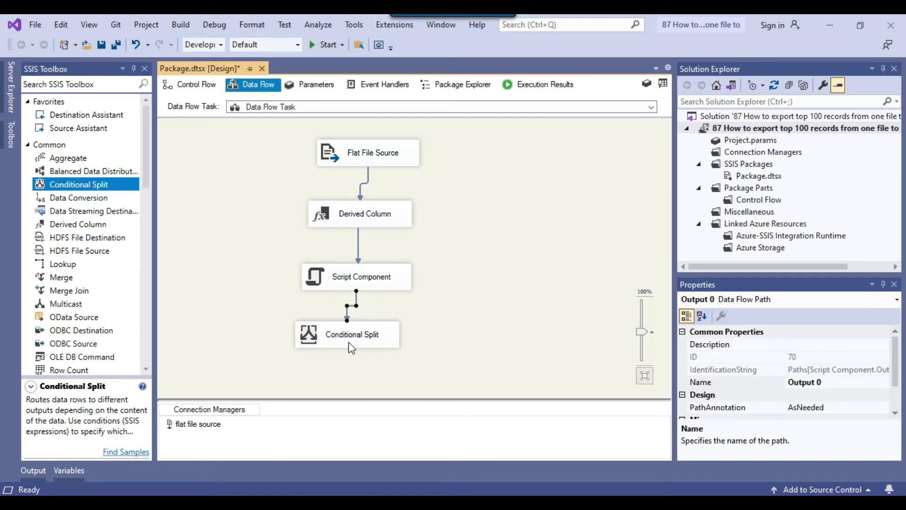
- Define an output condition [Id] < 101 in the Conditional Split, based on the Id column
{"action": "right_click", "coordinate": [341, 338]}
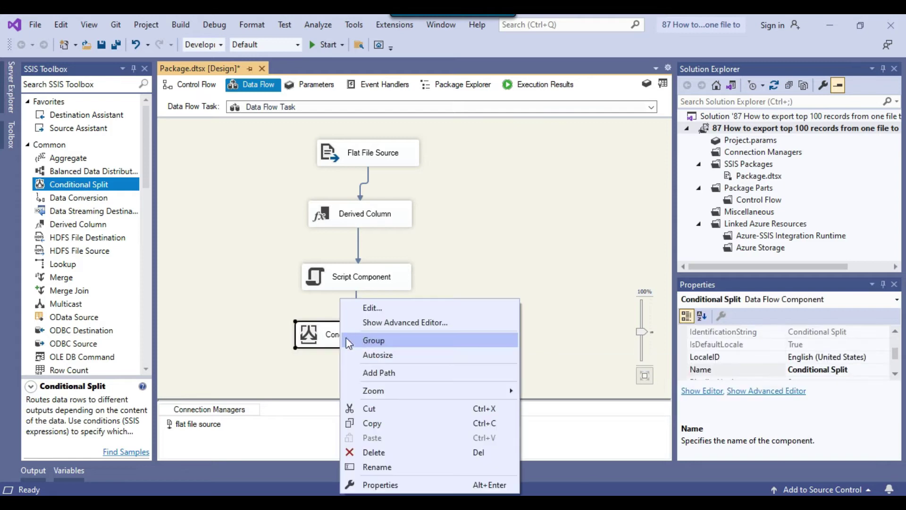
{"action": "left_click", "coordinate": [382, 308]}
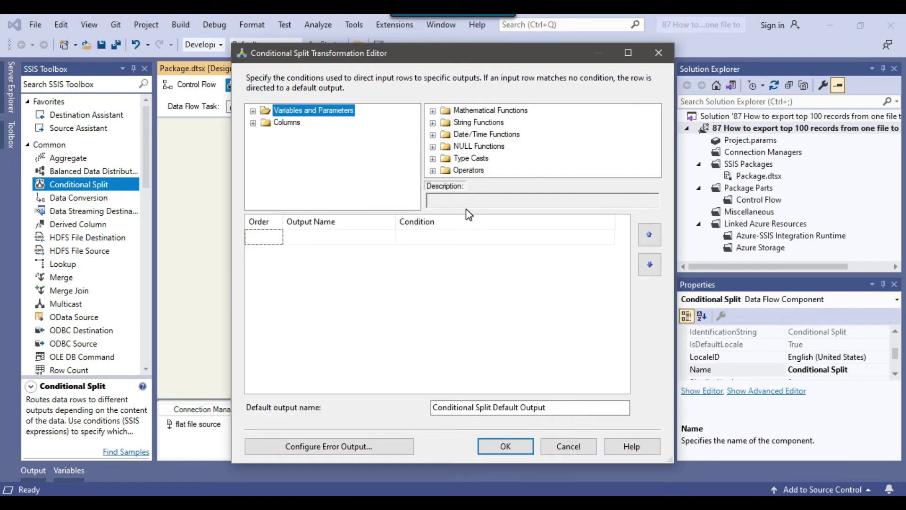
{"action": "left_click", "coordinate": [628, 52]}
{"action": "left_click", "coordinate": [55, 89]}
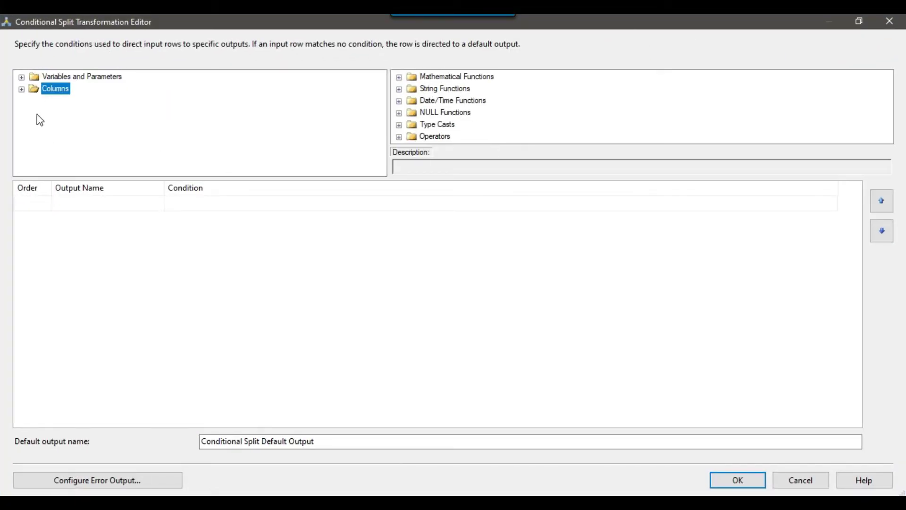
{"action": "left_click", "coordinate": [21, 90]}
{"action": "left_click_drag", "start_coordinate": [56, 152], "coordinate": [222, 206]}
{"action": "left_click", "coordinate": [260, 202]}
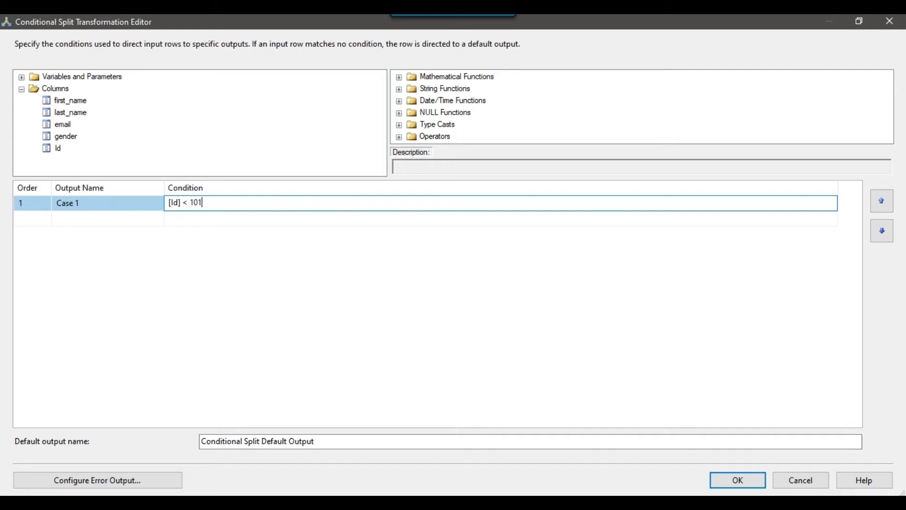
{"action": "left_click_drag", "start_coordinate": [183, 203], "coordinate": [162, 206]}
- Rename the Conditional Split's output to Top 100 records and confirm the transformation's settings
{"action": "left_click", "coordinate": [138, 203]}
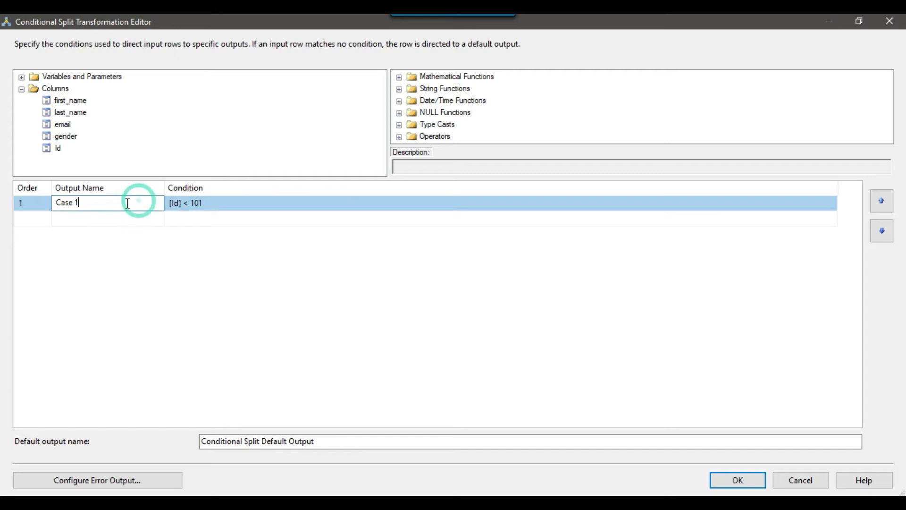
{"action": "left_click_drag", "start_coordinate": [112, 206], "coordinate": [40, 211]}
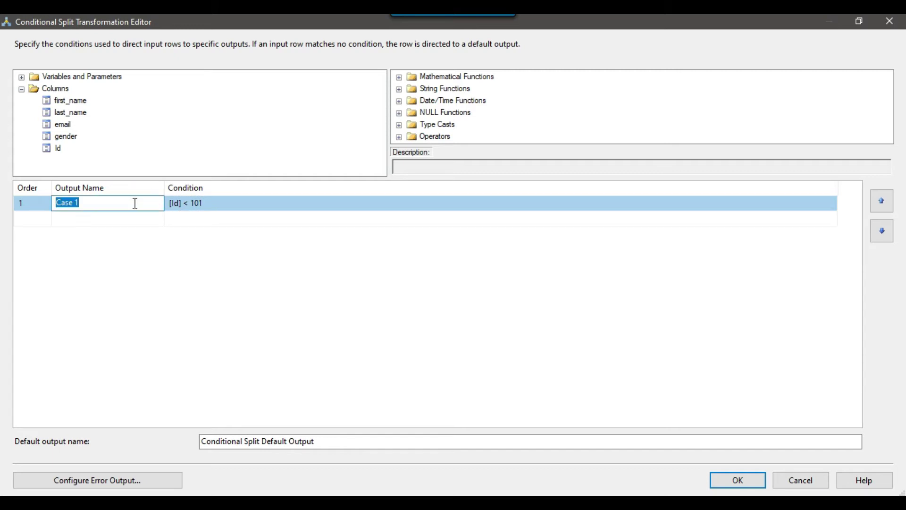
{"action": "type", "text": "Top 100 records"}
{"action": "key", "text": "Return"}
{"action": "left_click", "coordinate": [134, 203]}
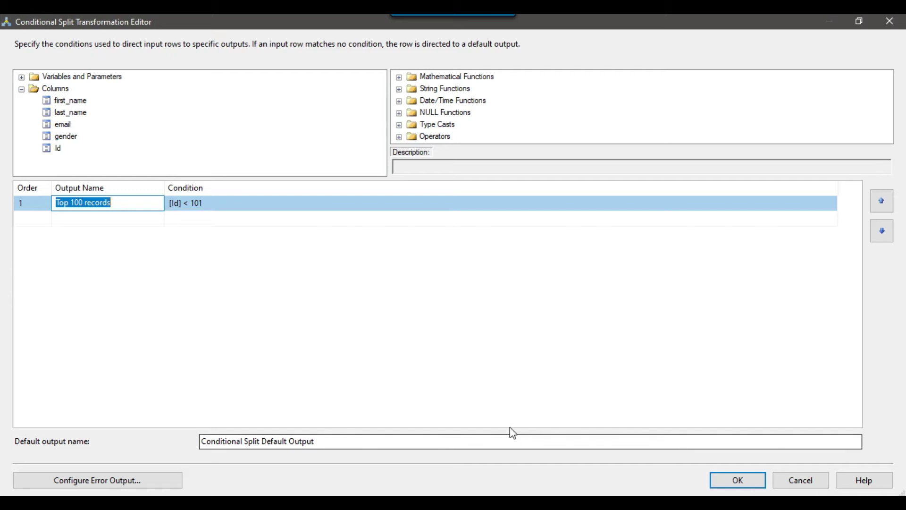
{"action": "left_click", "coordinate": [729, 479]}
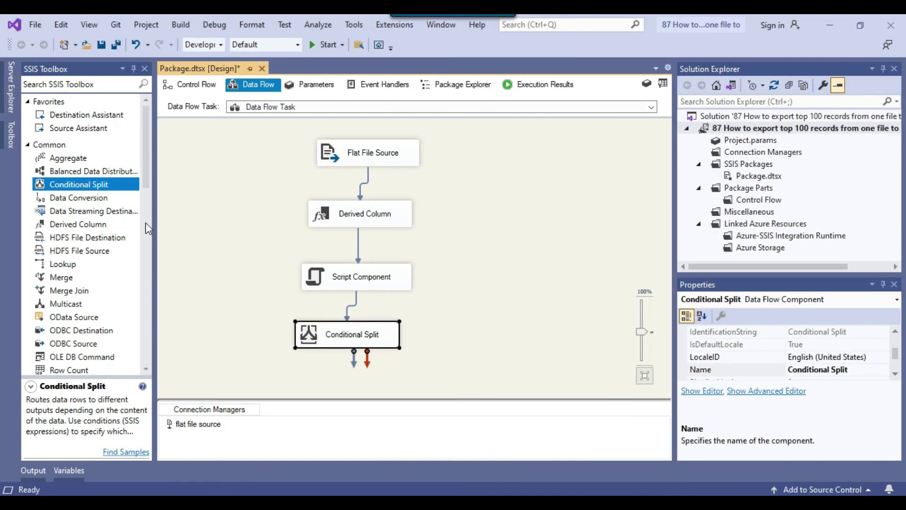
- Add a Flat File Destination below the Conditional Split and connect the Top 100 records output to it
{"action": "scroll", "coordinate": [100, 303], "scroll_direction": "down", "scroll_amount": 20}
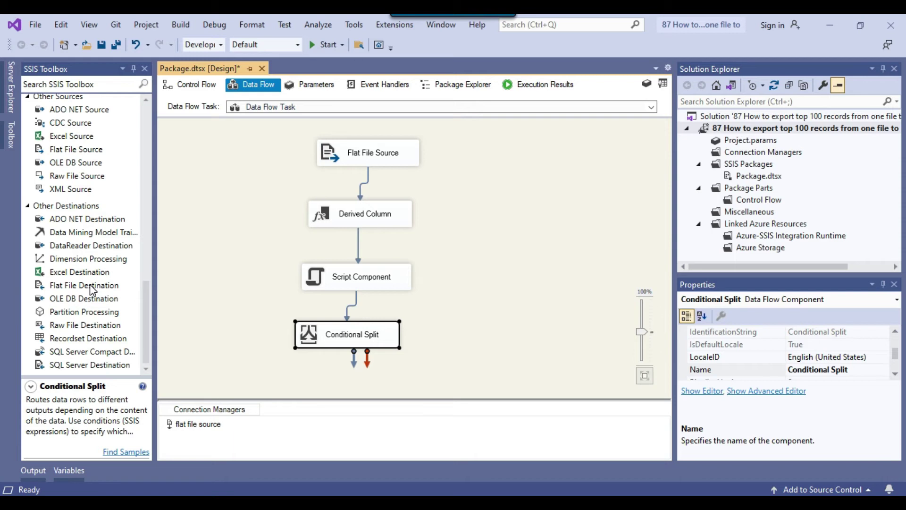
{"action": "left_click_drag", "start_coordinate": [92, 289], "coordinate": [306, 380]}
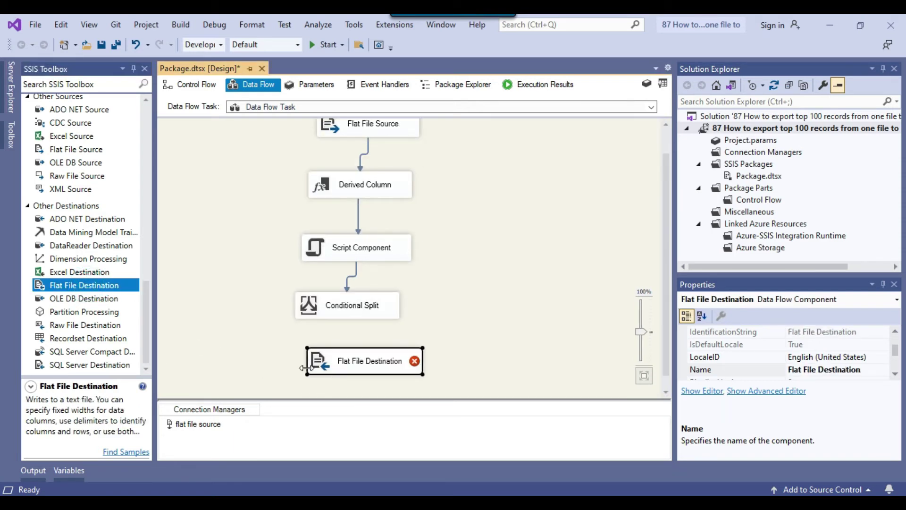
{"action": "left_click", "coordinate": [340, 315]}
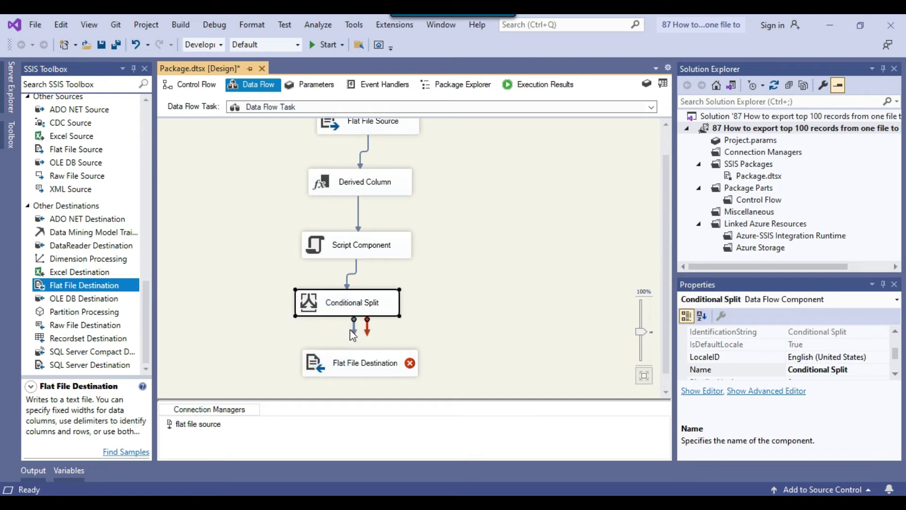
{"action": "left_click_drag", "start_coordinate": [354, 332], "coordinate": [366, 361]}
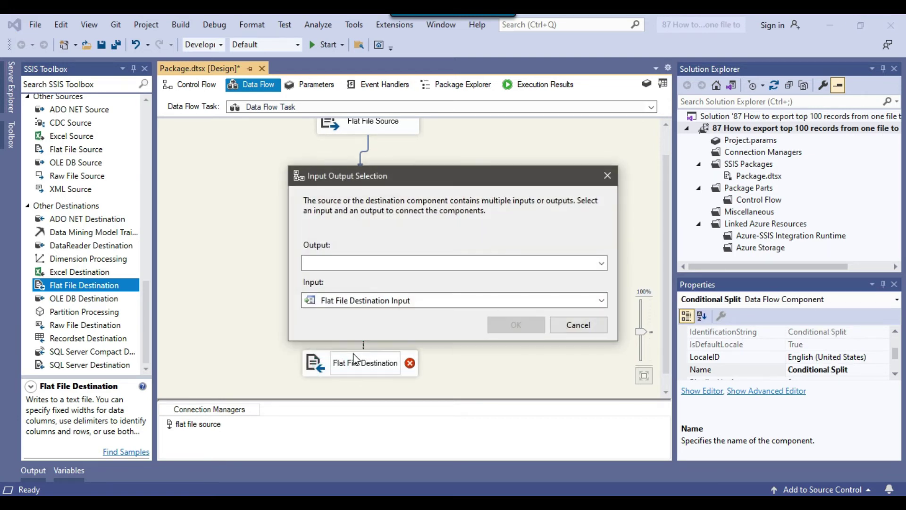
{"action": "left_click", "coordinate": [378, 262]}
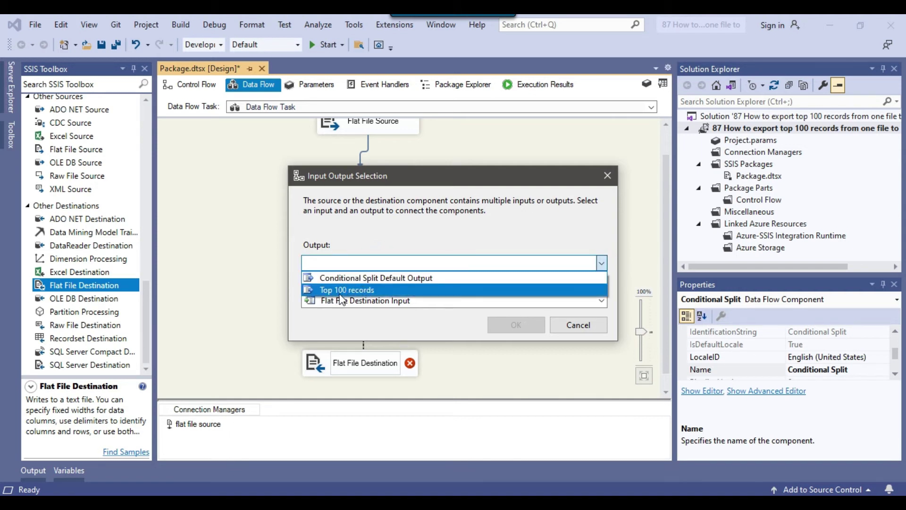
{"action": "left_click", "coordinate": [371, 290]}
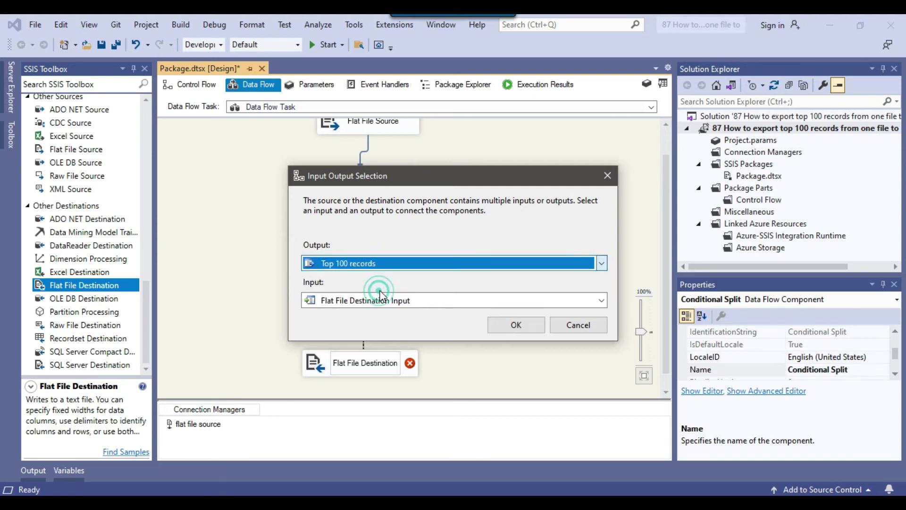
{"action": "left_click", "coordinate": [528, 325]}
{"action": "scroll", "coordinate": [500, 283], "scroll_direction": "down", "scroll_amount": 2}
{"action": "left_click", "coordinate": [500, 253]}
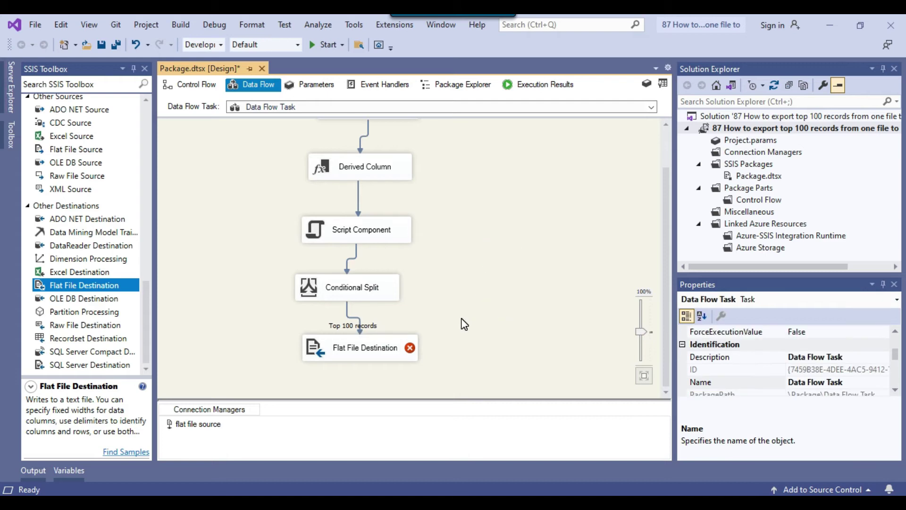
- Create a new Delimited flat file connection for the Flat File Destination and name it file flat destination
{"action": "right_click", "coordinate": [411, 359]}
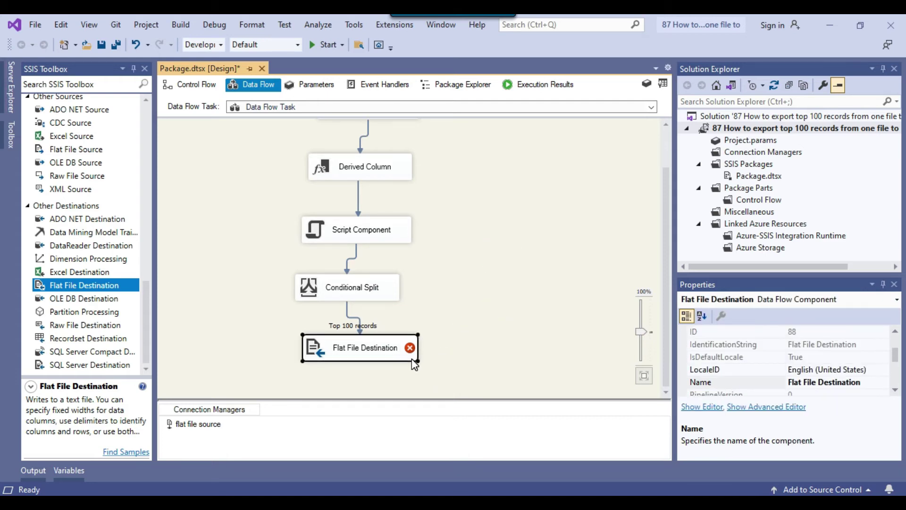
{"action": "left_click", "coordinate": [446, 310]}
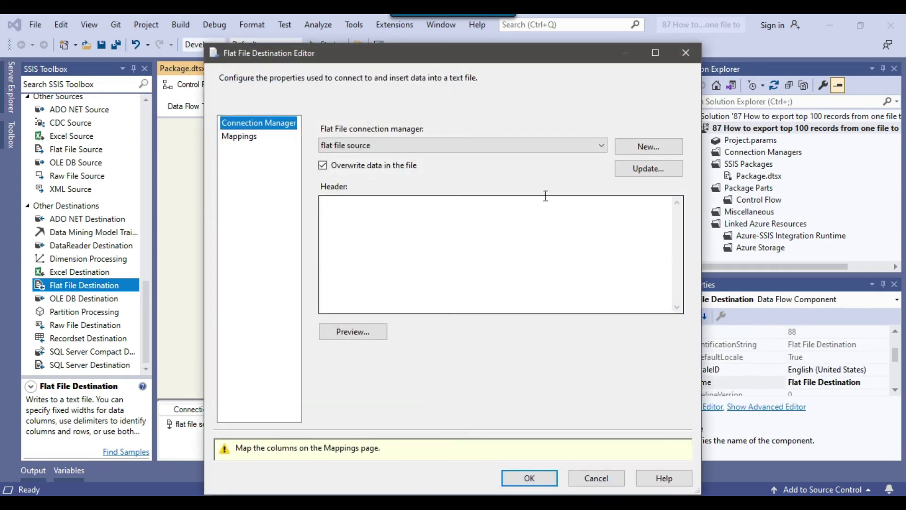
{"action": "left_click", "coordinate": [645, 147]}
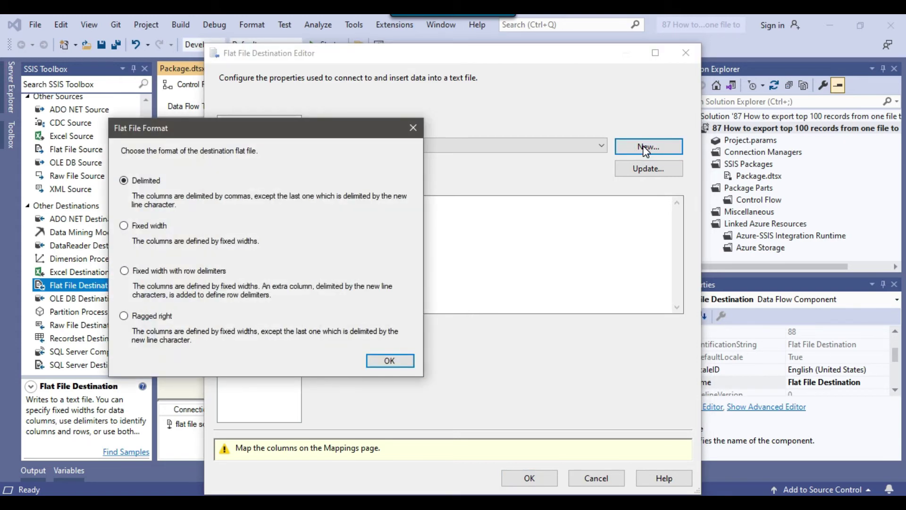
{"action": "left_click", "coordinate": [390, 361]}
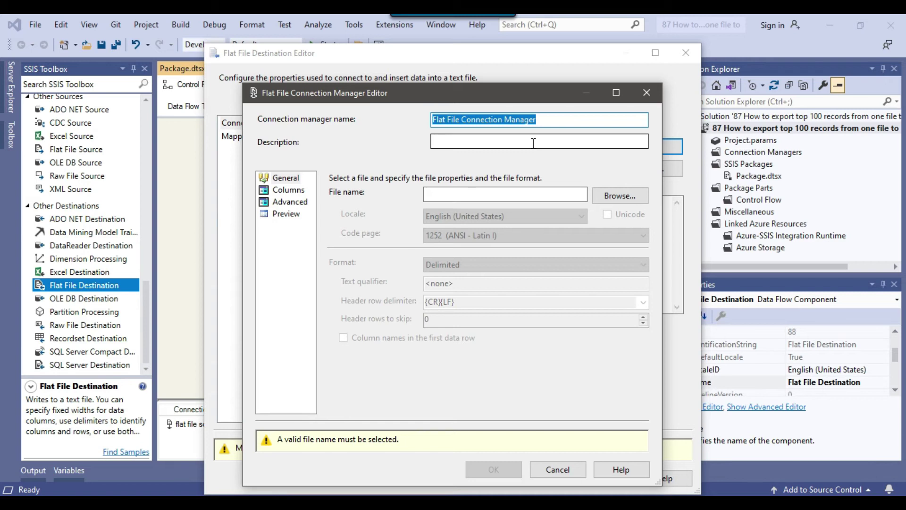
{"action": "type", "text": "file flat destination"}
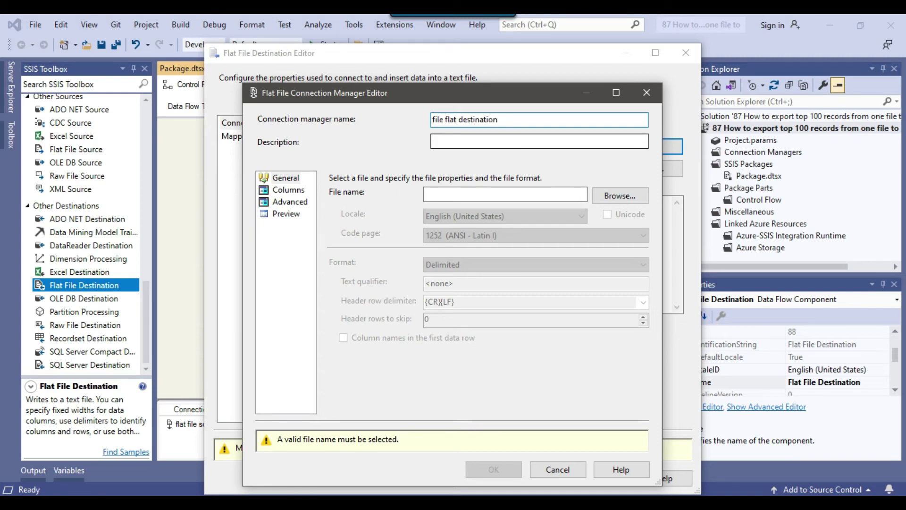
- Start choosing the connection's file, then switch to File Explorer and create an empty file named Email_Dest.CSV in D:\Files
{"action": "left_click", "coordinate": [630, 196]}
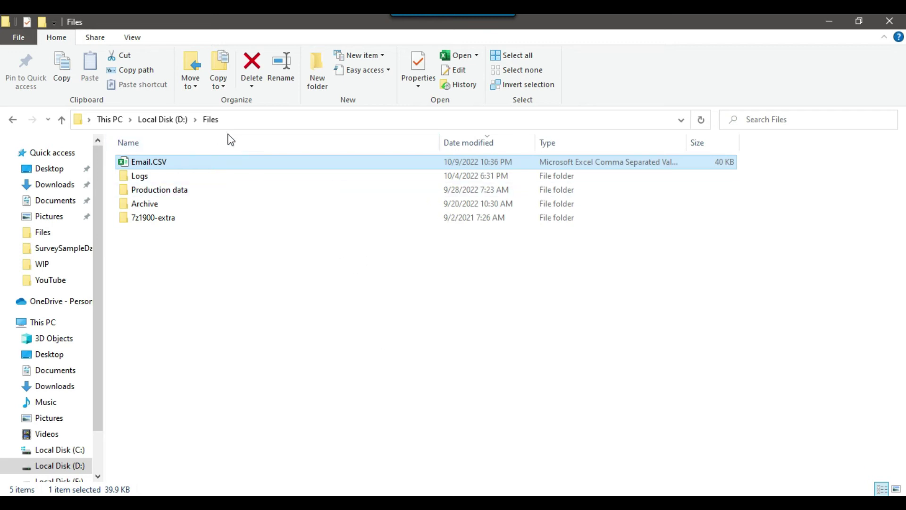
{"action": "right_click", "coordinate": [271, 334]}
{"action": "mouse_move", "coordinate": [330, 302]}
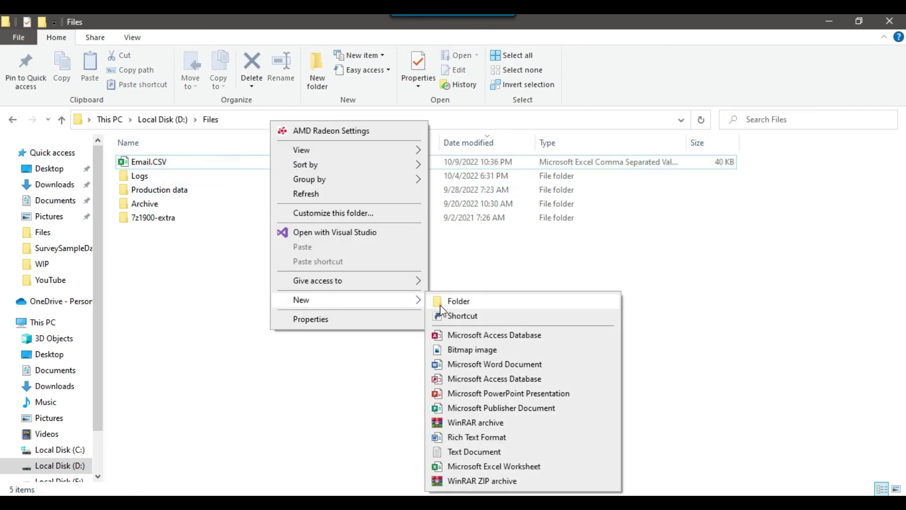
{"action": "left_click", "coordinate": [474, 452]}
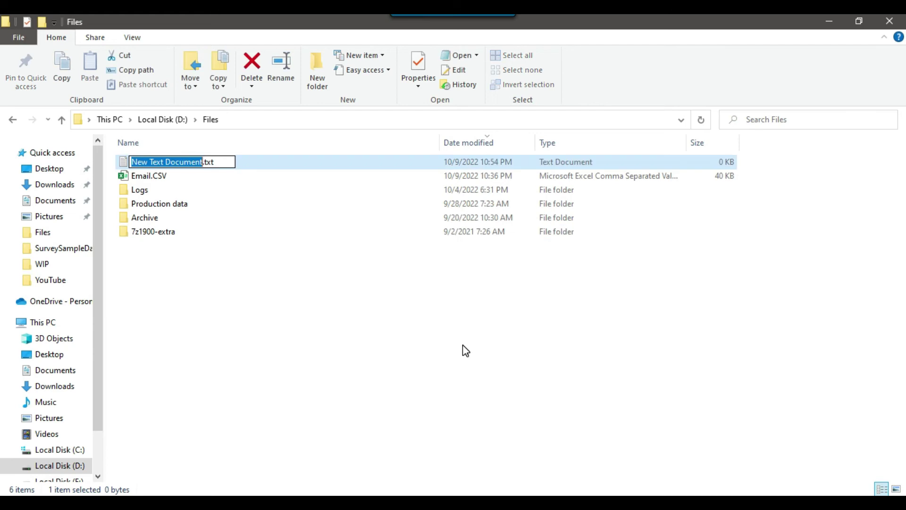
{"action": "type", "text": "Email"}
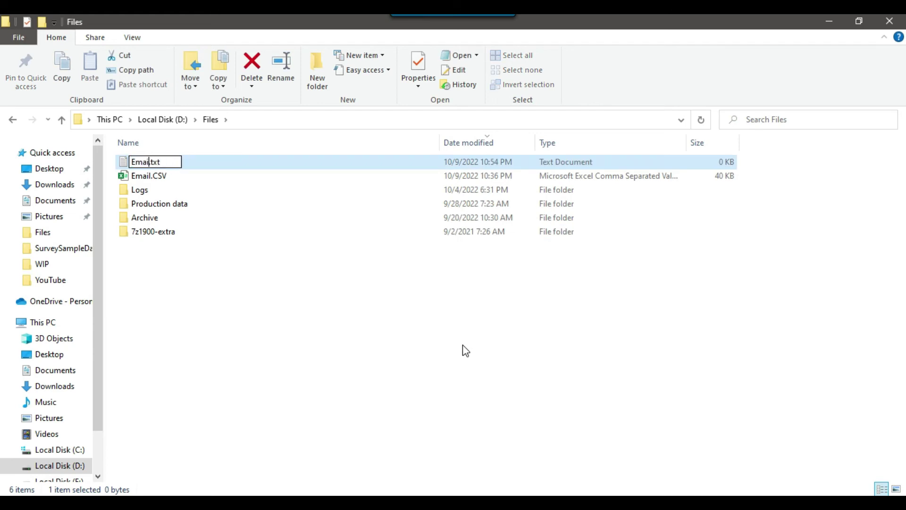
{"action": "type", "text": "_Dest."}
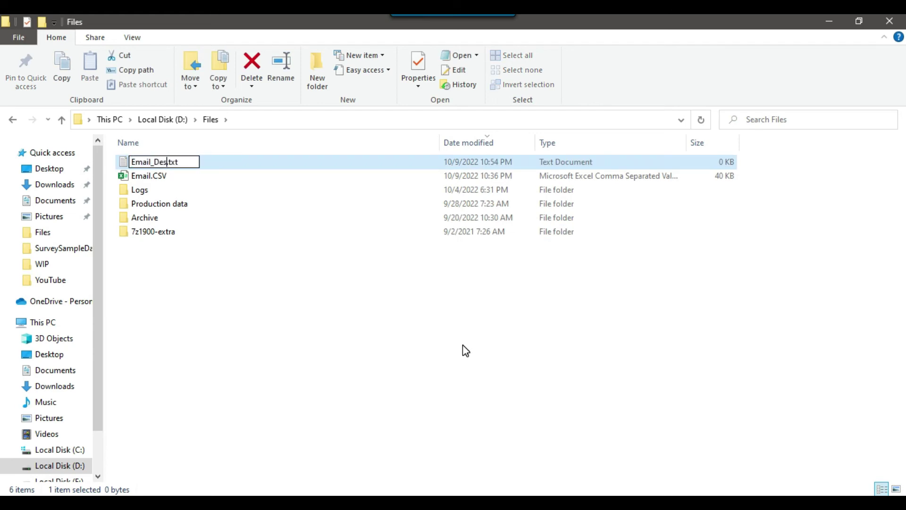
{"action": "type", "text": "CSV"}
{"action": "key", "text": "Return"}
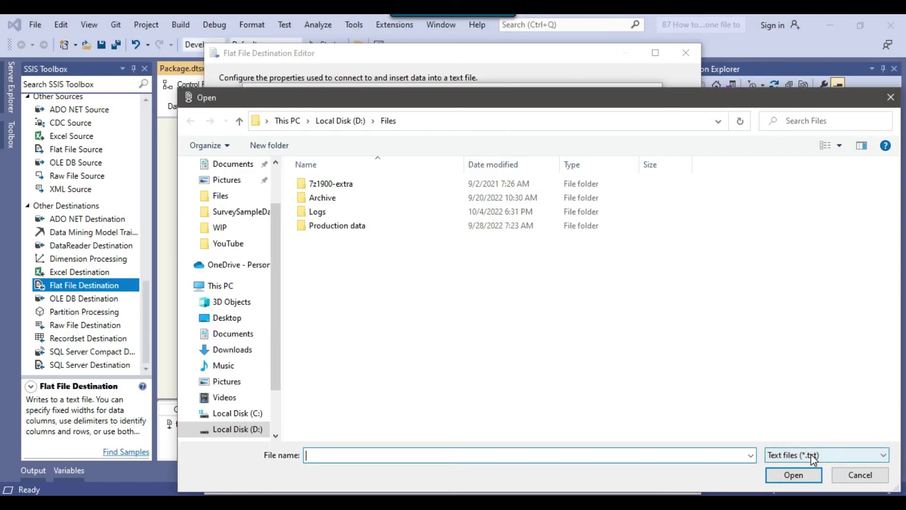
- Set the connection's file to D:\Files\Email_Dest.CSV, filtering for CSV files, and enable column names in the first data row
{"action": "left_click", "coordinate": [811, 454]}
{"action": "left_click", "coordinate": [808, 478]}
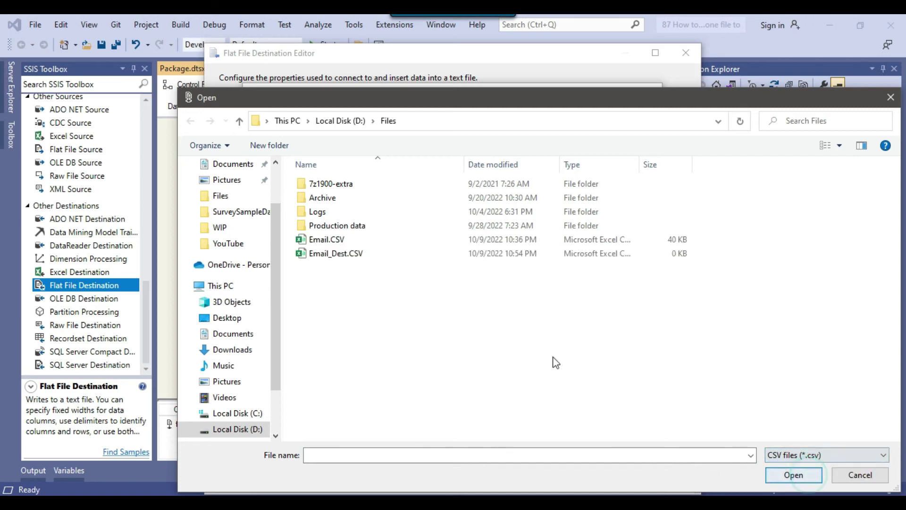
{"action": "left_click", "coordinate": [322, 257]}
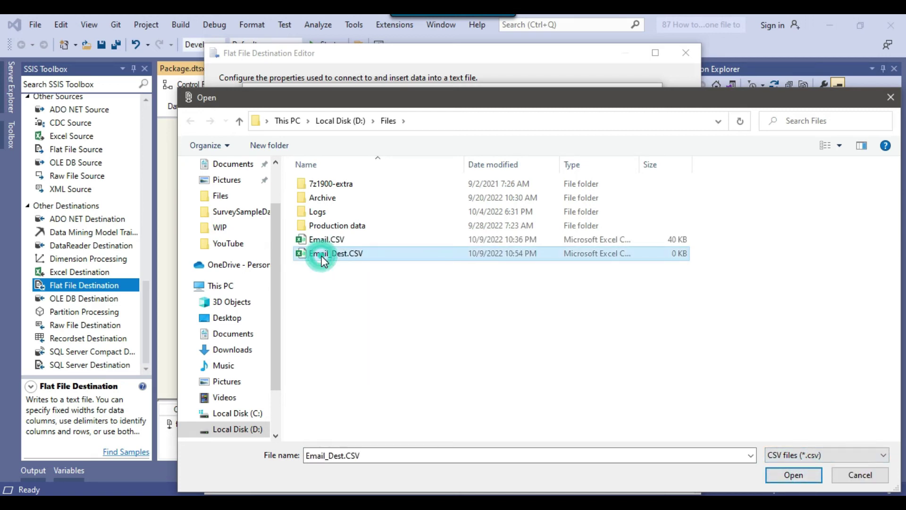
{"action": "left_click", "coordinate": [792, 479]}
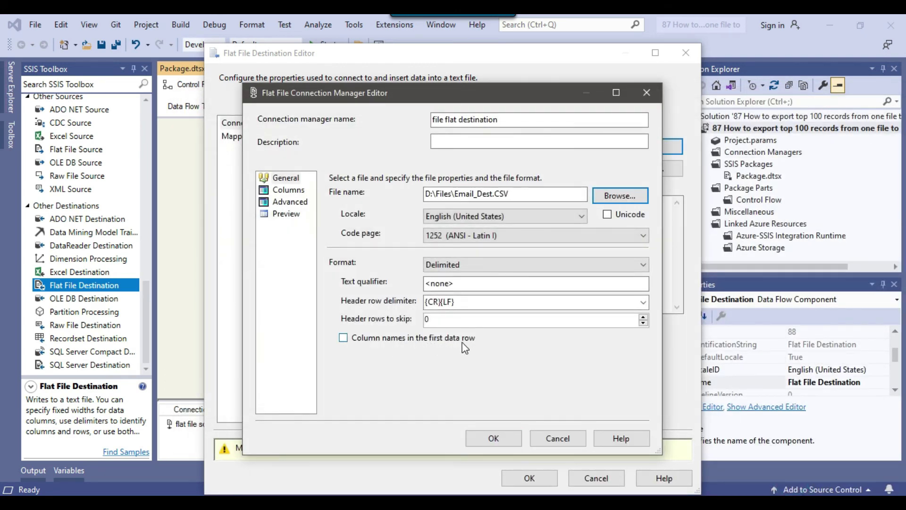
{"action": "left_click", "coordinate": [344, 339]}
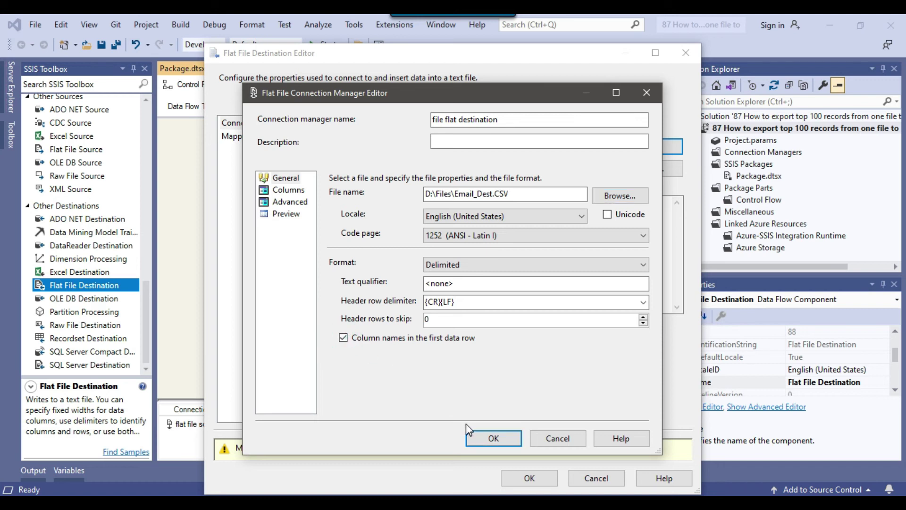
- Delete the Id column from the destination connection's column definitions and confirm the connection manager
{"action": "left_click", "coordinate": [292, 202]}
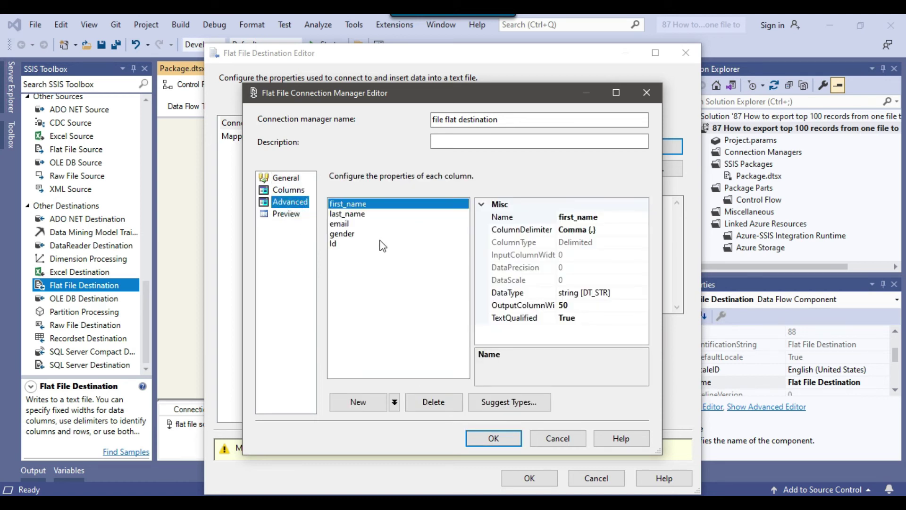
{"action": "left_click", "coordinate": [357, 243]}
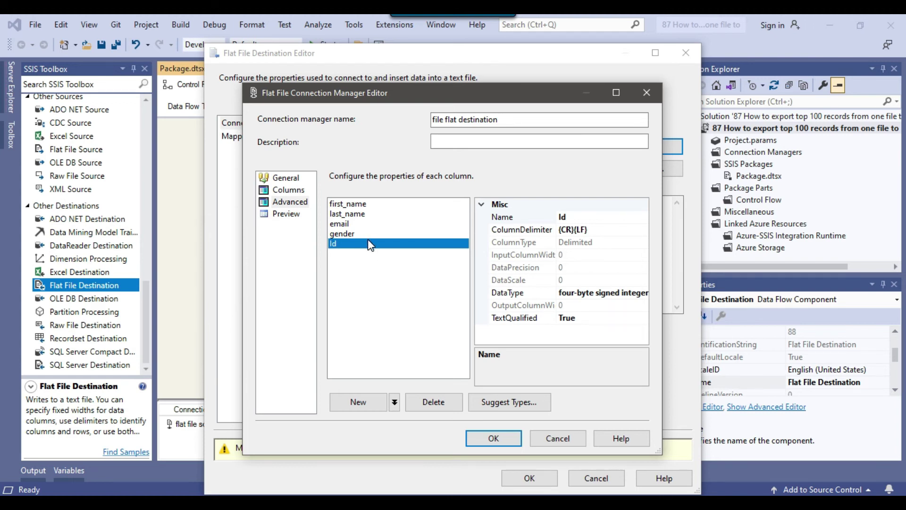
{"action": "left_click", "coordinate": [445, 403]}
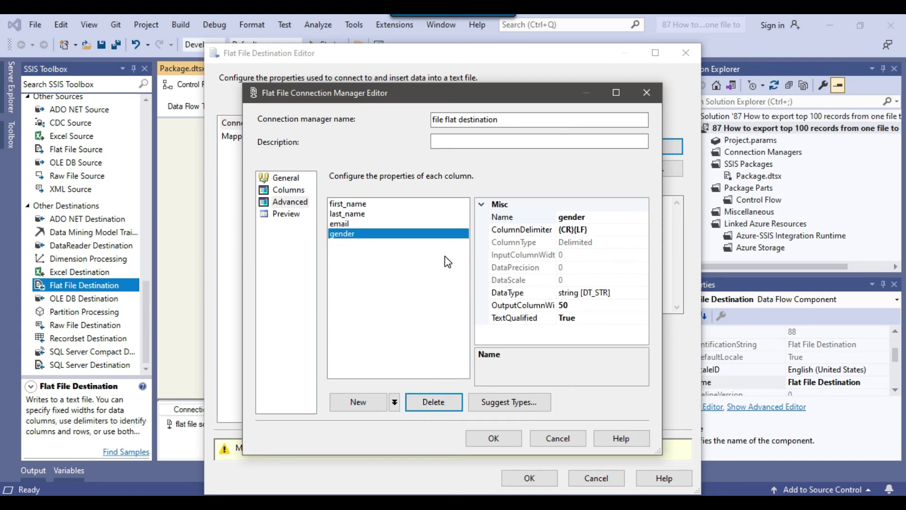
{"action": "left_click", "coordinate": [493, 436]}
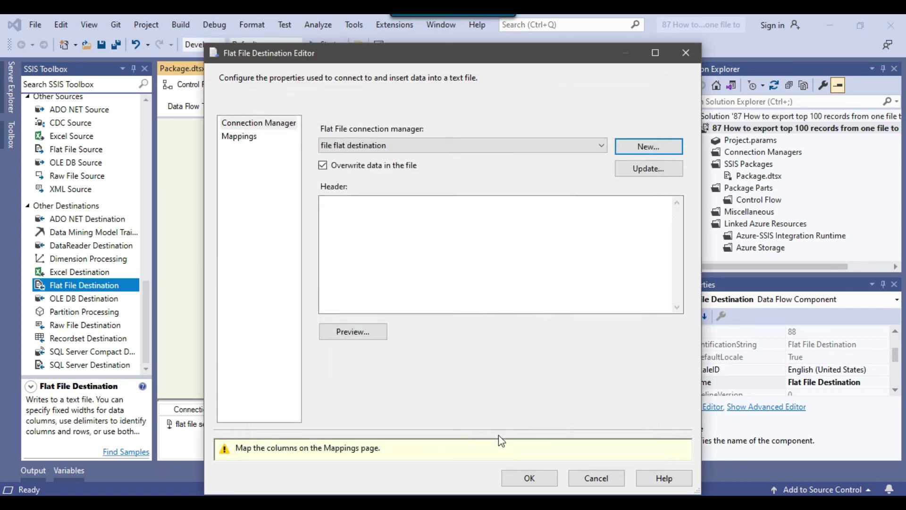
- Map the input columns to the same-named destination columns and confirm the Flat File Destination's settings
{"action": "left_click", "coordinate": [246, 137]}
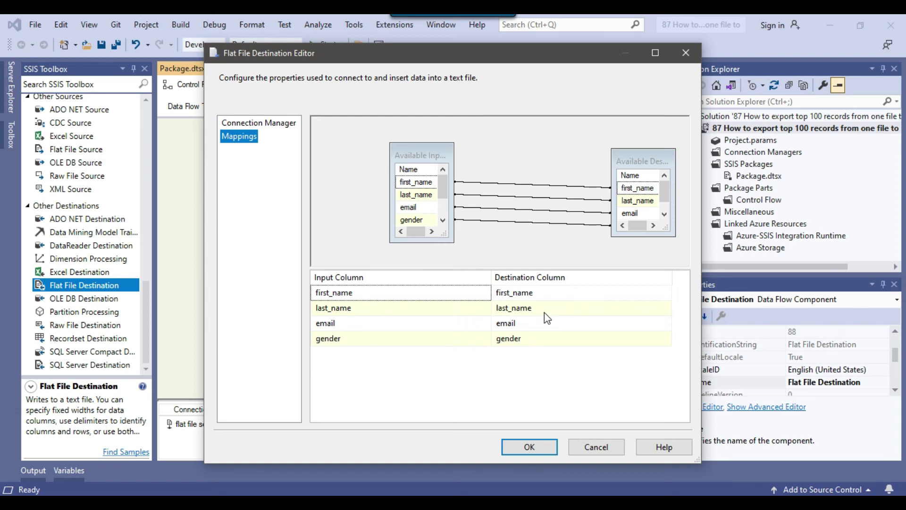
{"action": "left_click", "coordinate": [543, 448]}
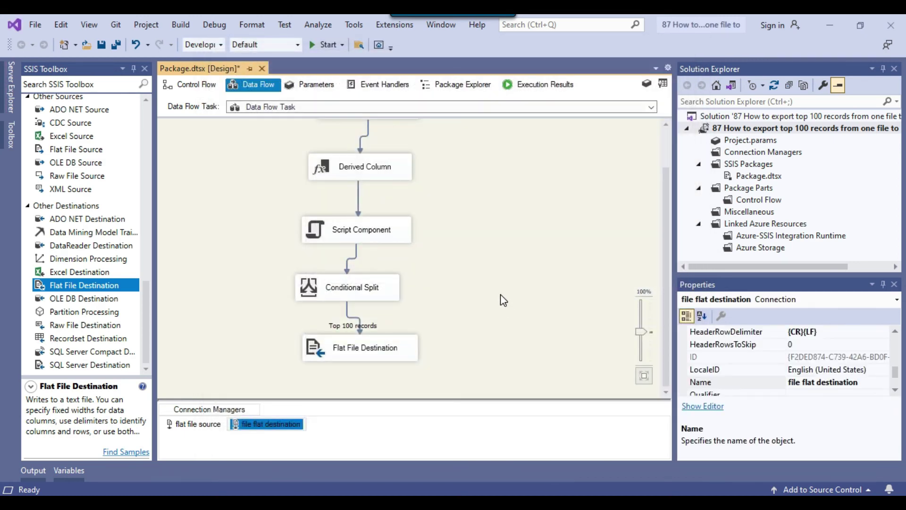
{"action": "left_click", "coordinate": [523, 250]}
{"action": "scroll", "coordinate": [528, 255], "scroll_direction": "down", "scroll_amount": 2}
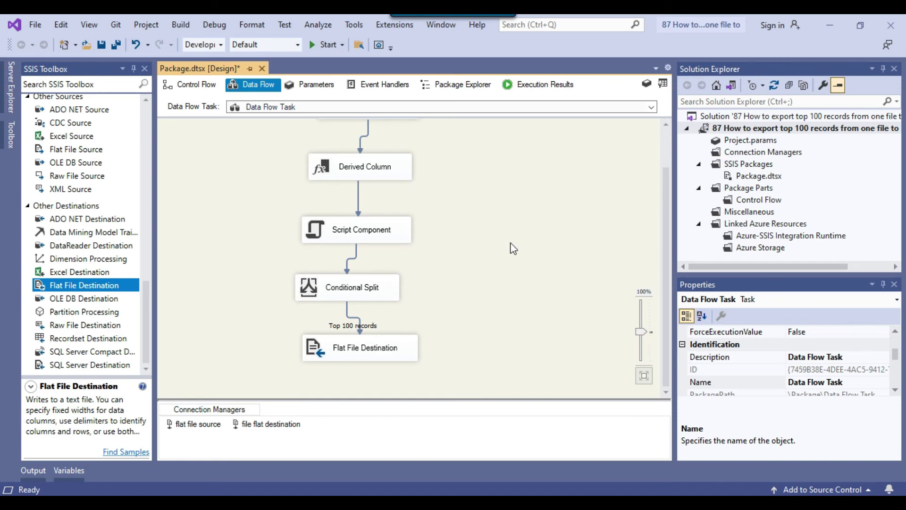
- Run the package and examine the row counts passing through the Conditional Split to the Flat File Destination
{"action": "left_click", "coordinate": [324, 44]}
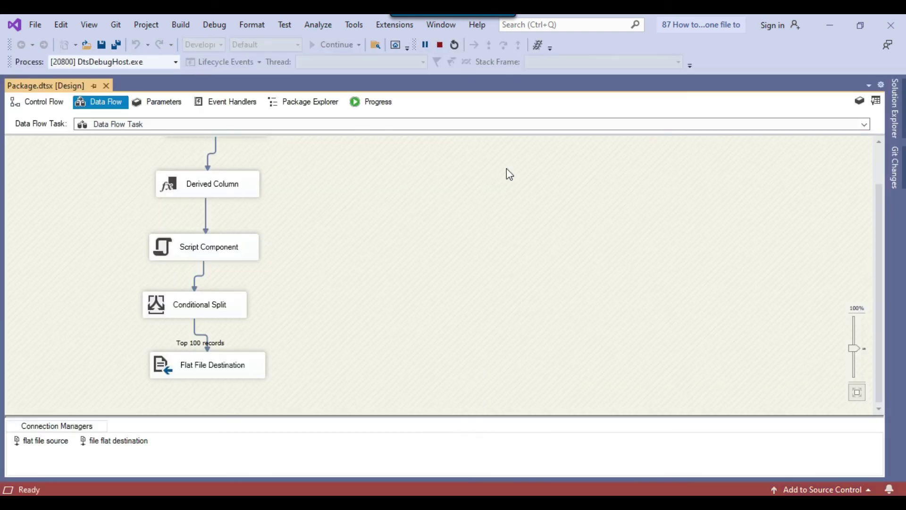
{"action": "scroll", "coordinate": [506, 170], "scroll_direction": "down", "scroll_amount": 3}
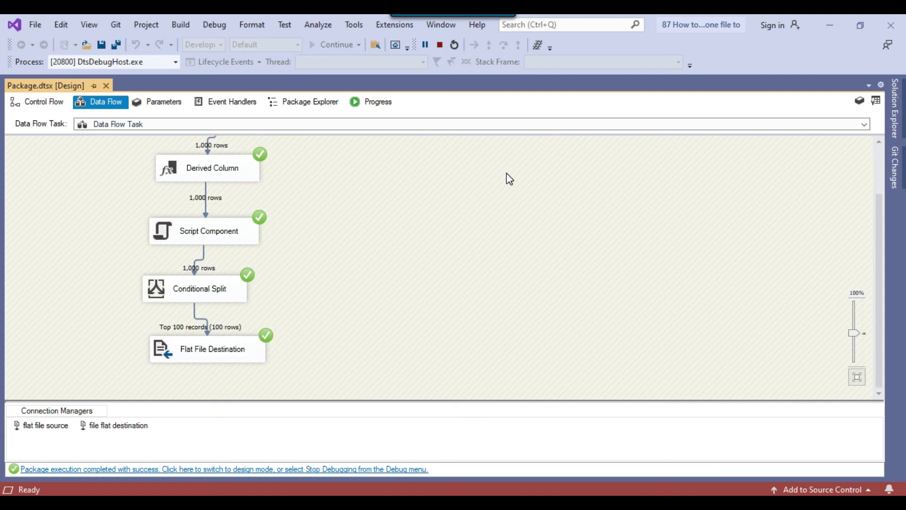
{"action": "left_click", "coordinate": [230, 351]}
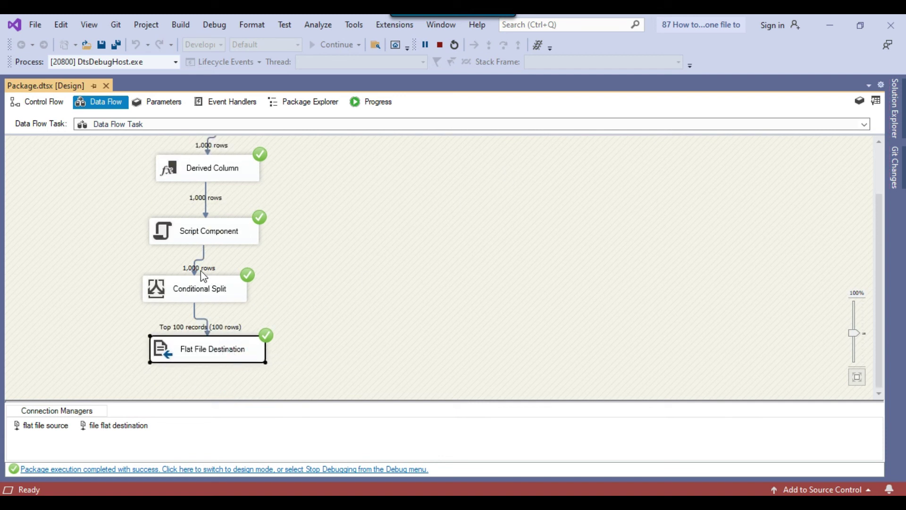
{"action": "left_click", "coordinate": [203, 293]}
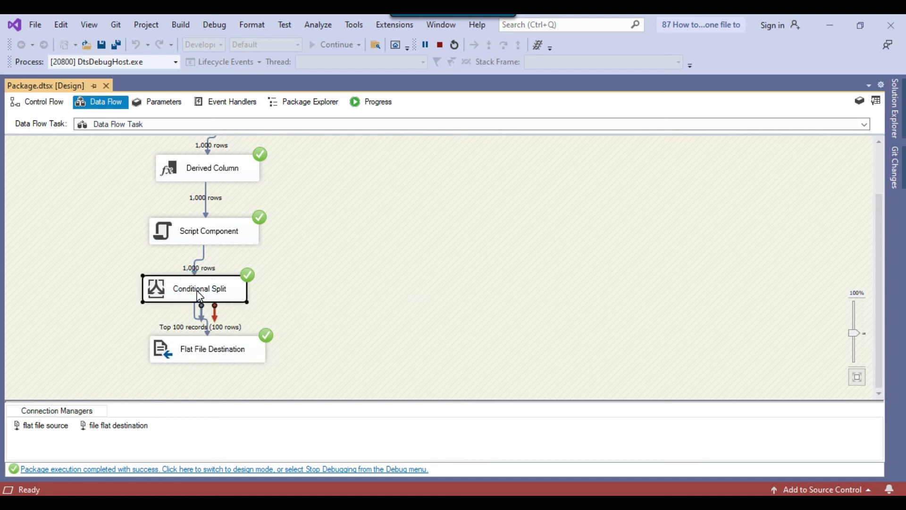
{"action": "left_click", "coordinate": [196, 340]}
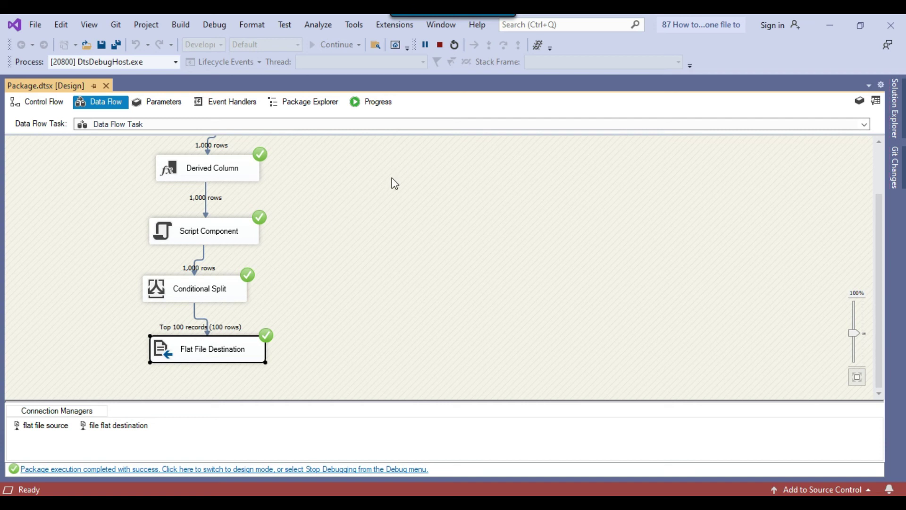
- Switch to File Explorer and open Email_Dest.CSV from D:\Files in TextPad
{"action": "left_click", "coordinate": [362, 502]}
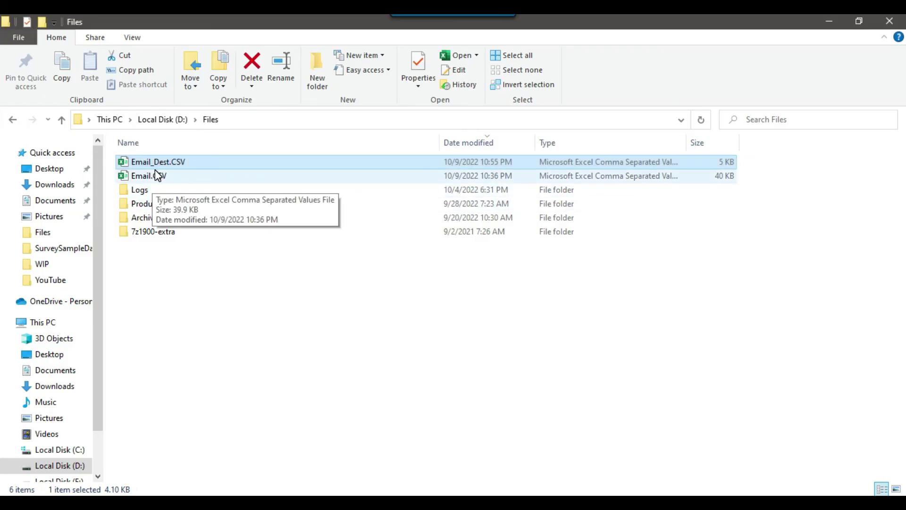
{"action": "right_click", "coordinate": [167, 164]}
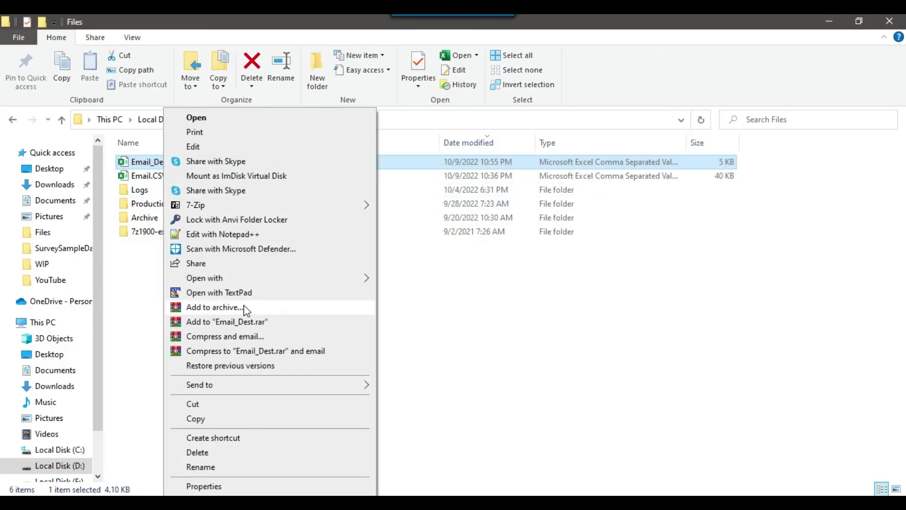
{"action": "left_click", "coordinate": [245, 293]}
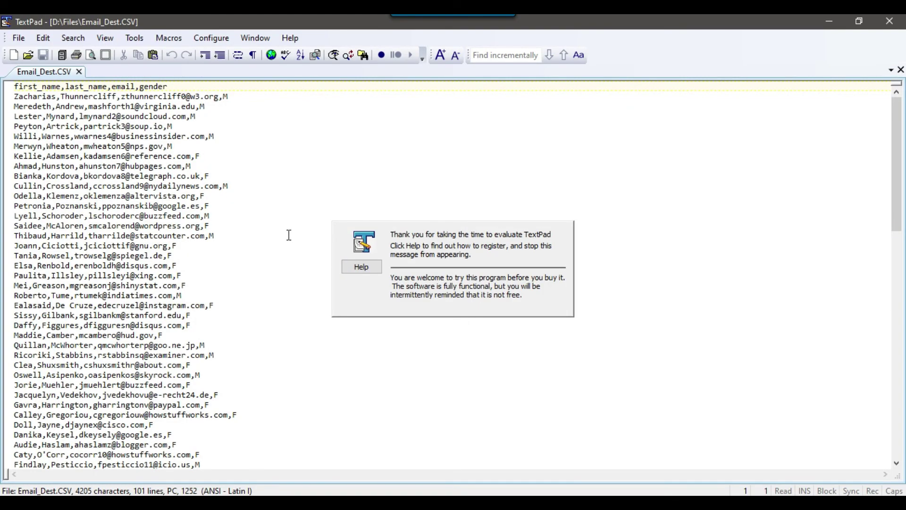
- Examine the exported file's records, its column header row and its last line, and close the text editor
{"action": "scroll", "coordinate": [245, 415], "scroll_direction": "down", "scroll_amount": 4}
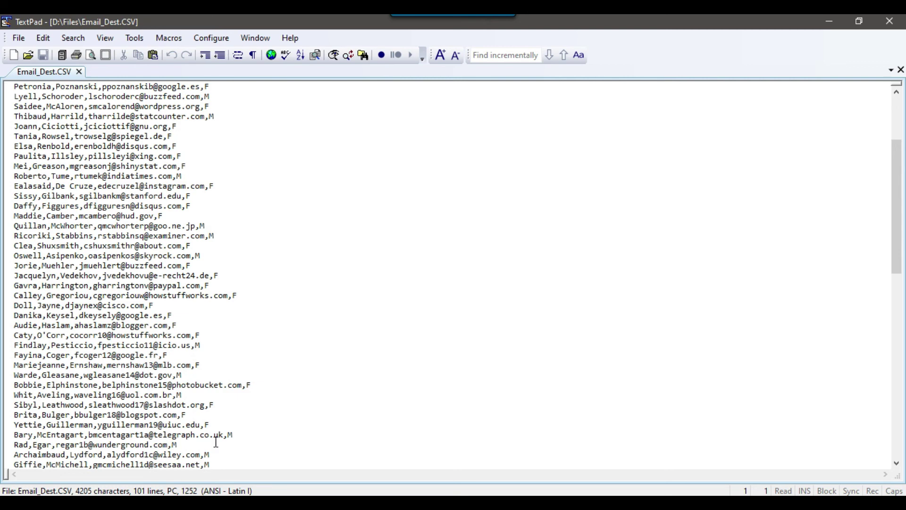
{"action": "scroll", "coordinate": [245, 359], "scroll_direction": "up", "scroll_amount": 4}
{"action": "triple_click", "coordinate": [171, 88]}
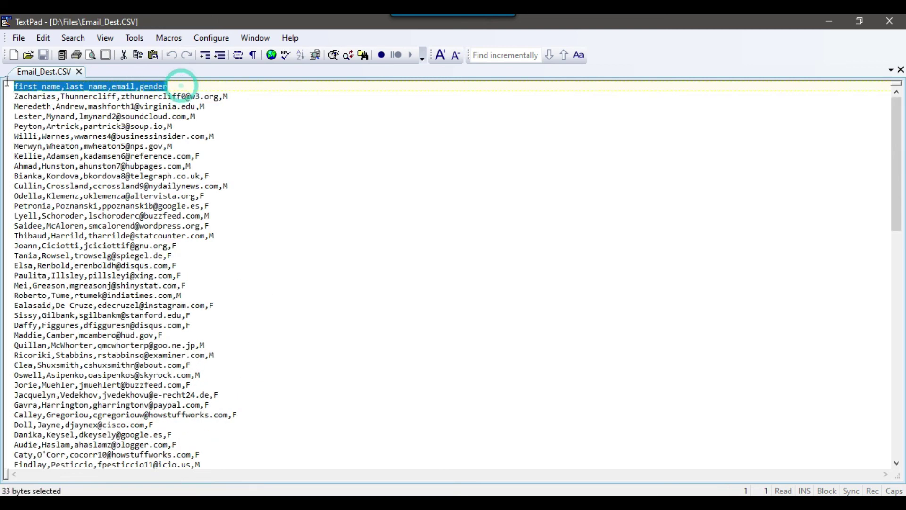
{"action": "left_click", "coordinate": [200, 92]}
{"action": "key", "text": "ctrl+End"}
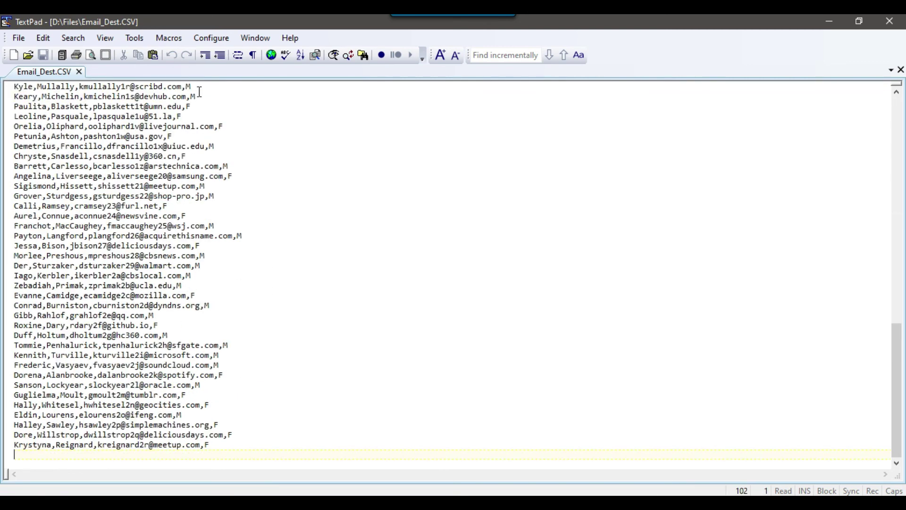
{"action": "key", "text": "Up"}
{"action": "left_click", "coordinate": [891, 22]}
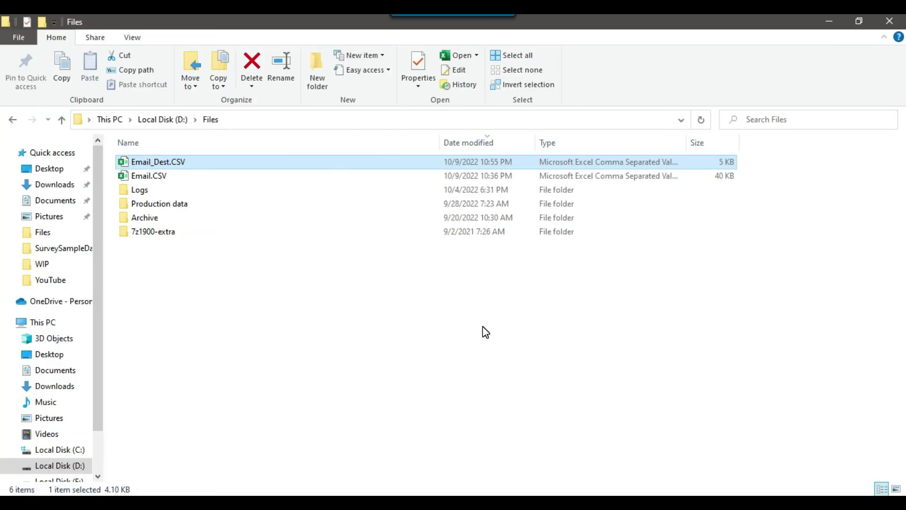